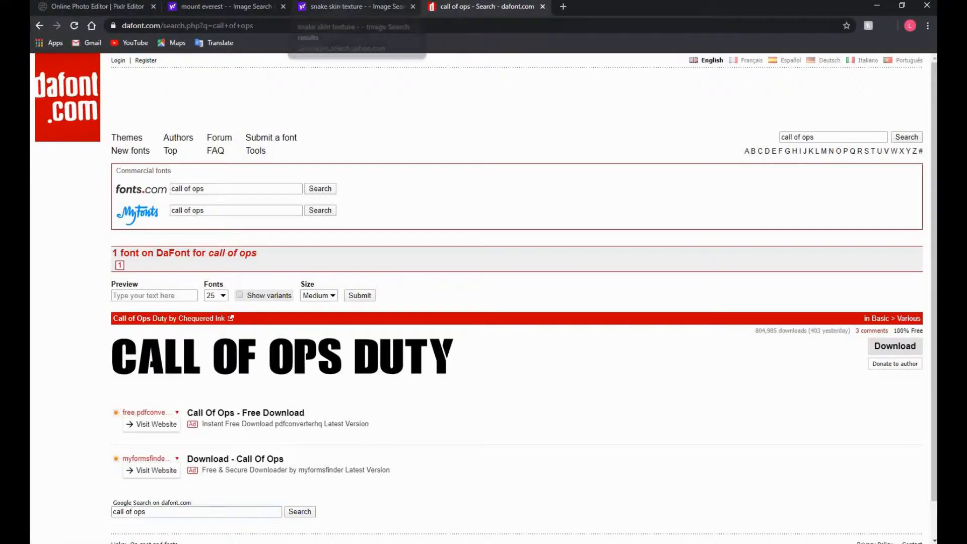
Switch to Pixlr Editor and set up a new 800 x 800 image with a transparent background
{"action": "left_click", "coordinate": [83, 8]}
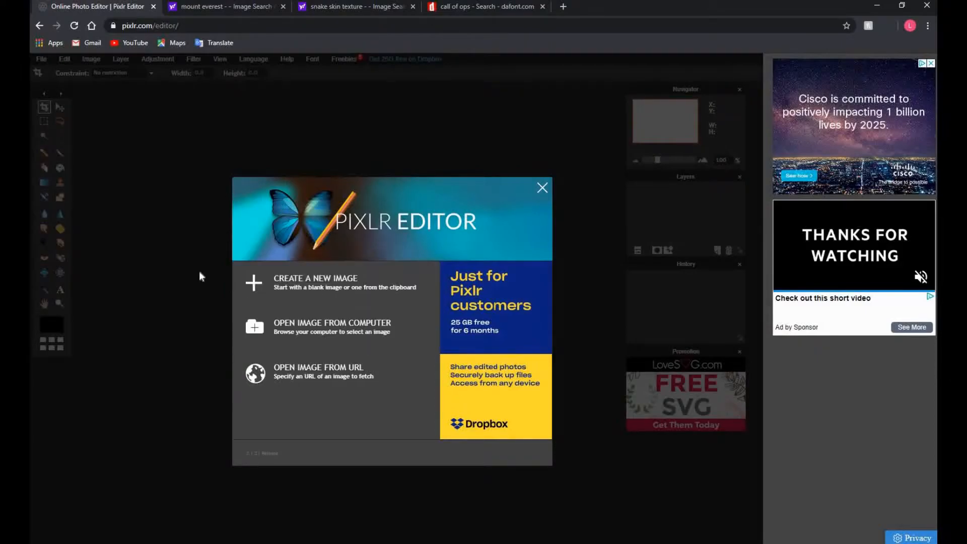
{"action": "left_click", "coordinate": [329, 290]}
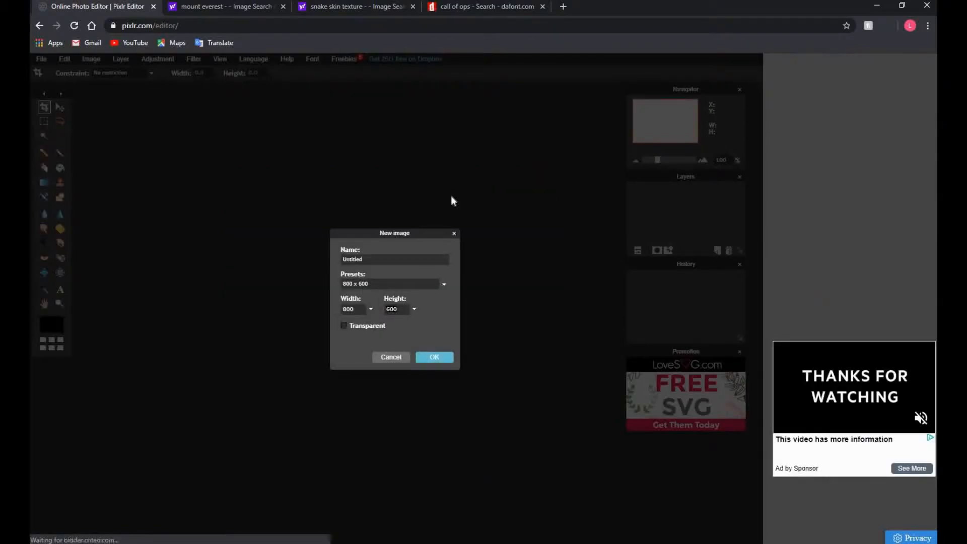
{"action": "type", "text": "800"}
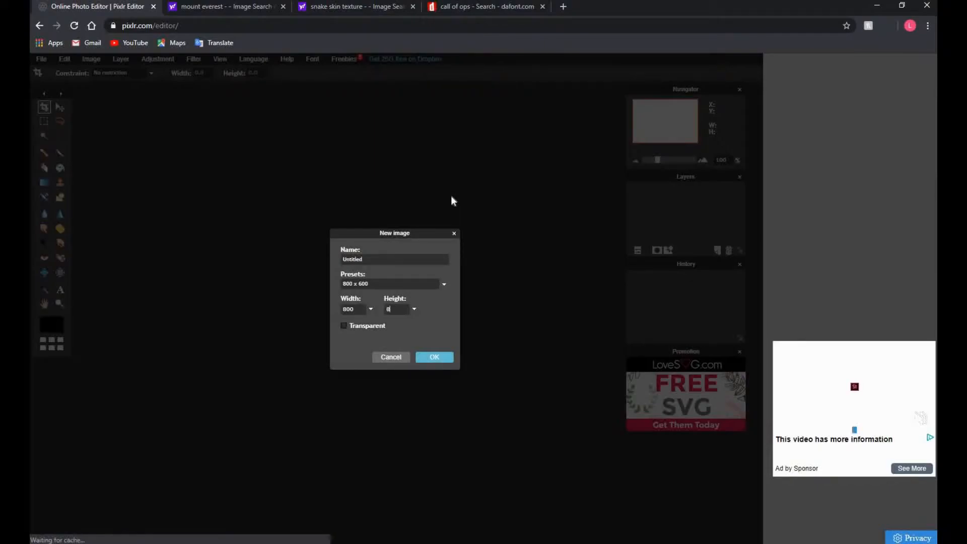
{"action": "left_click", "coordinate": [379, 325]}
Name the new image "yt logo v2", create it and maximize its canvas window
{"action": "key", "text": "BackSpace"}
{"action": "key", "text": "BackSpace"}
{"action": "key", "text": "BackSpace"}
{"action": "key", "text": "BackSpace"}
{"action": "key", "text": "BackSpace"}
{"action": "key", "text": "BackSpace"}
{"action": "key", "text": "BackSpace"}
{"action": "key", "text": "BackSpace"}
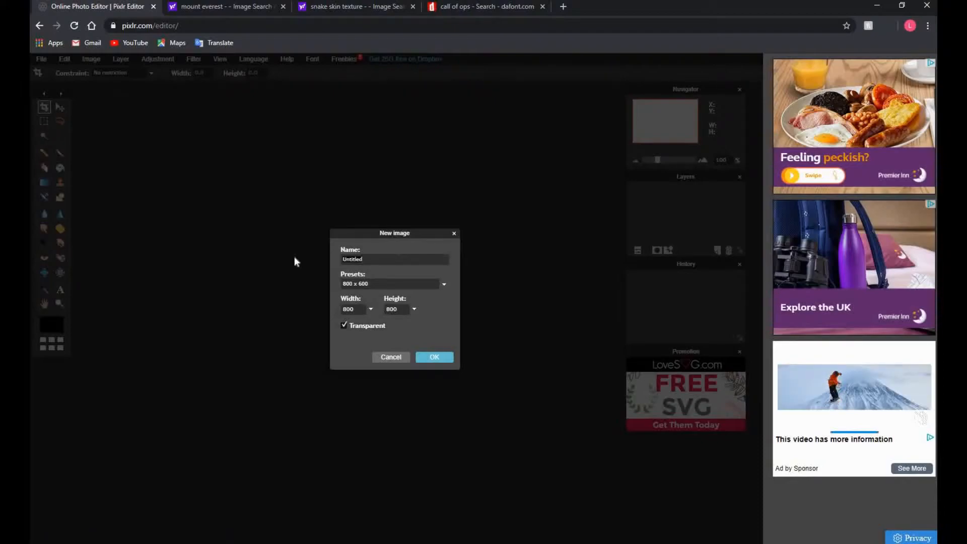
{"action": "type", "text": "yt loho"}
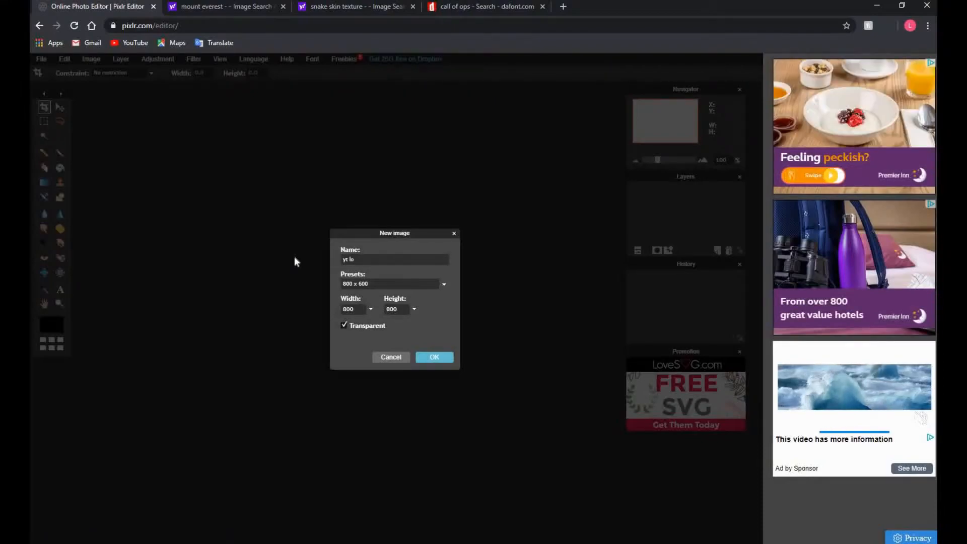
{"action": "key", "text": "BackSpace"}
{"action": "key", "text": "BackSpace"}
{"action": "type", "text": "go v2"}
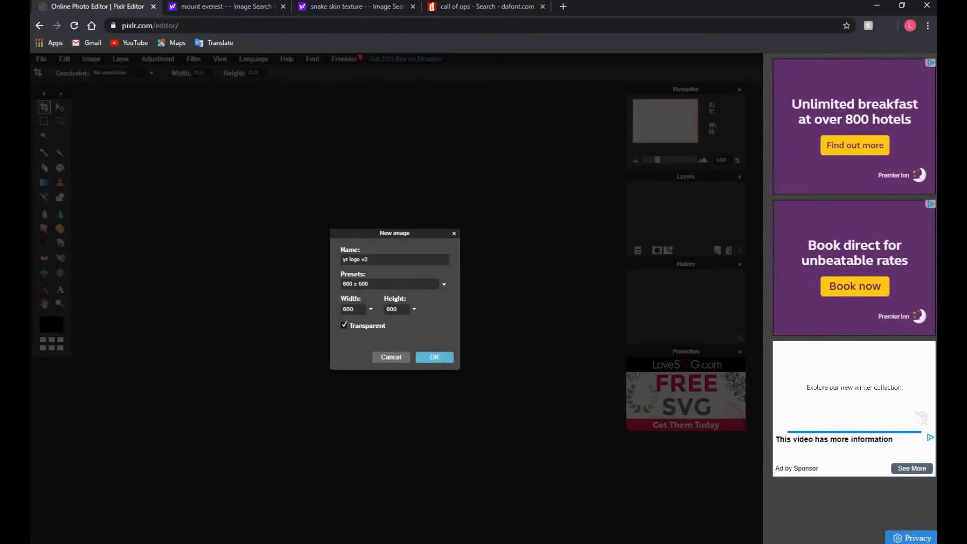
{"action": "left_click", "coordinate": [437, 358]}
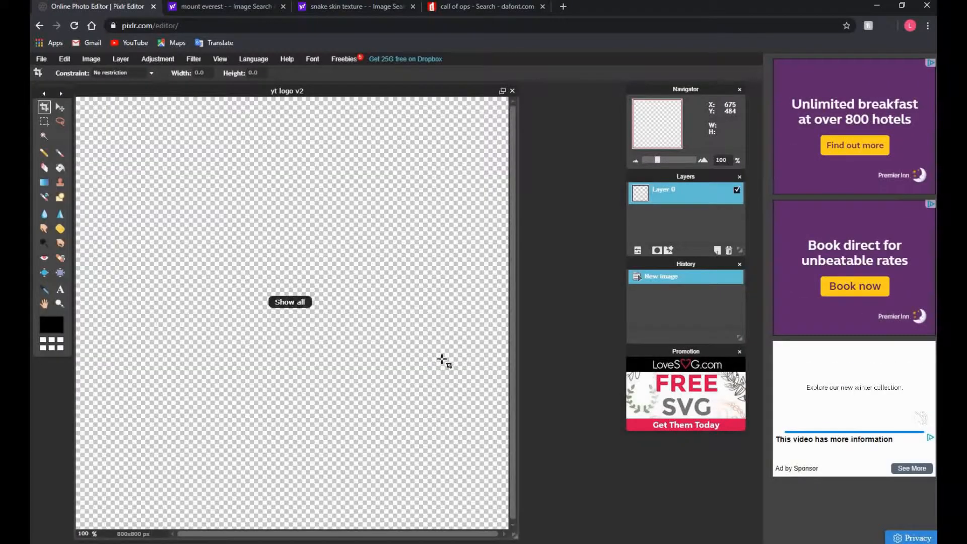
{"action": "left_click", "coordinate": [503, 92]}
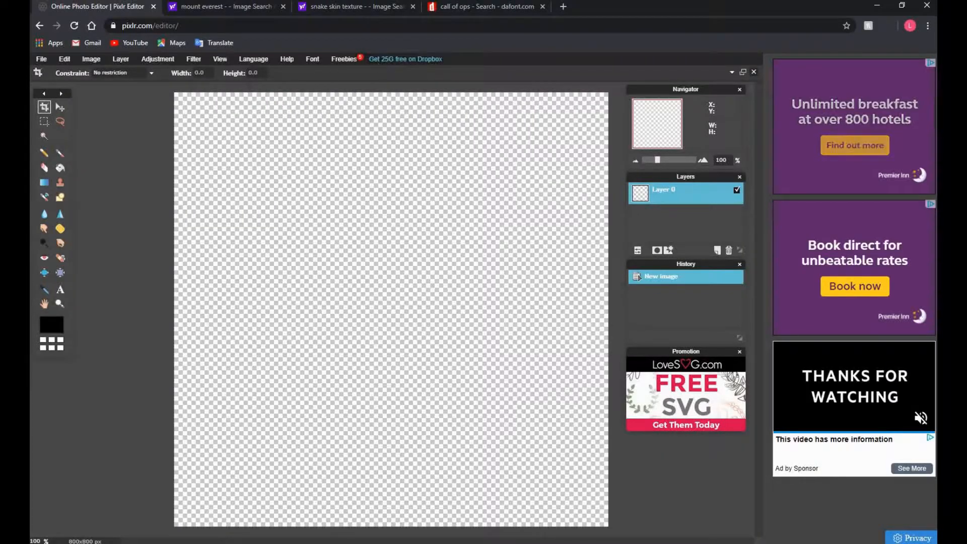
Start a text object near the canvas middle with size 130 and the Call Of Ops Duty font
{"action": "left_click", "coordinate": [59, 109]}
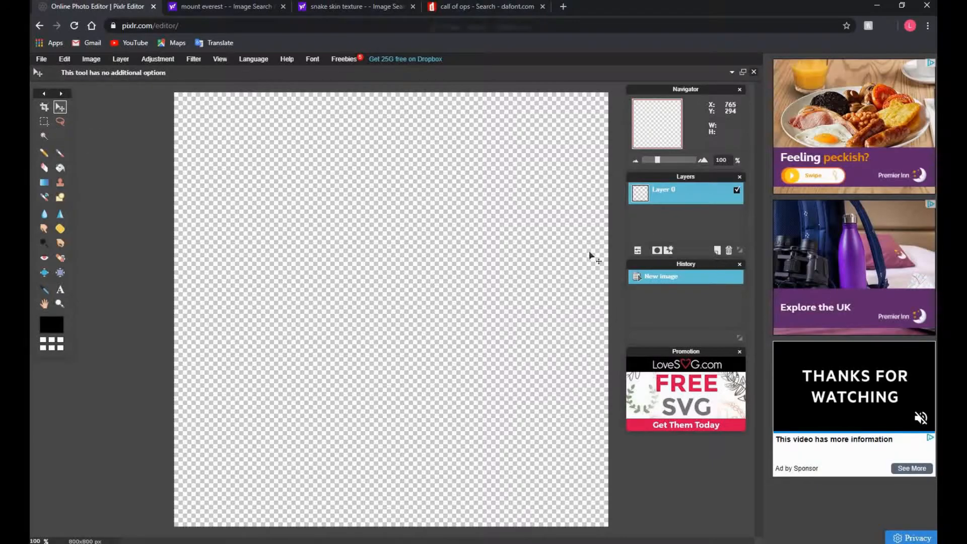
{"action": "left_click", "coordinate": [60, 289]}
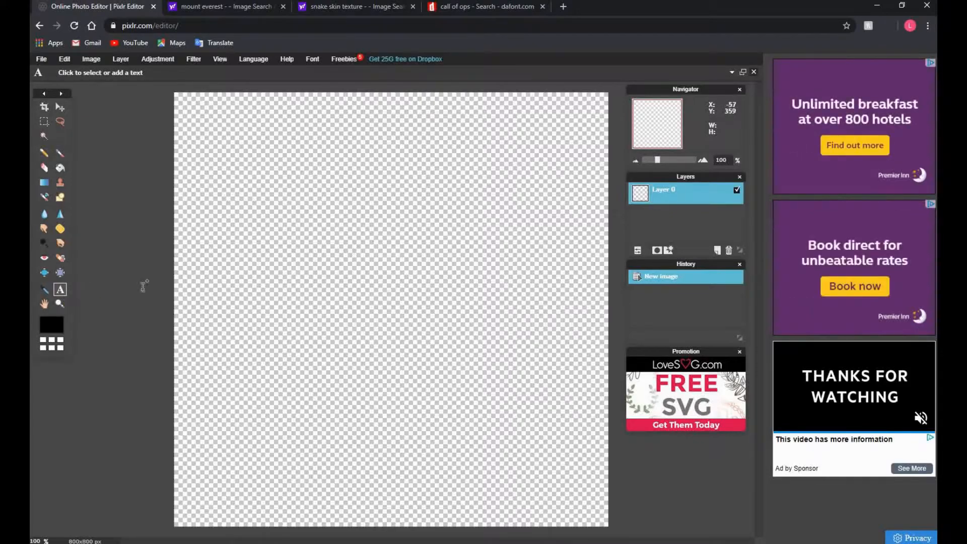
{"action": "left_click", "coordinate": [326, 286]}
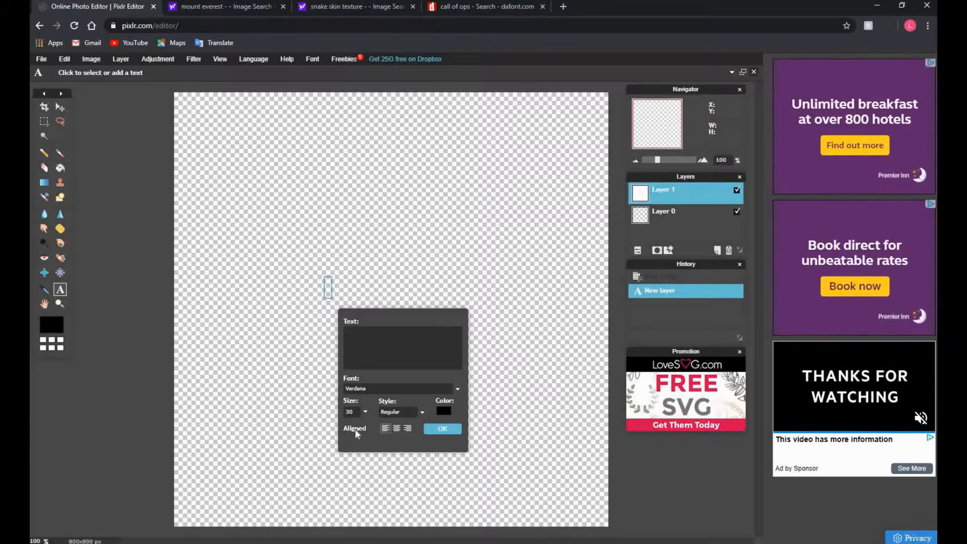
{"action": "type", "text": "1"}
{"action": "left_click", "coordinate": [422, 413]}
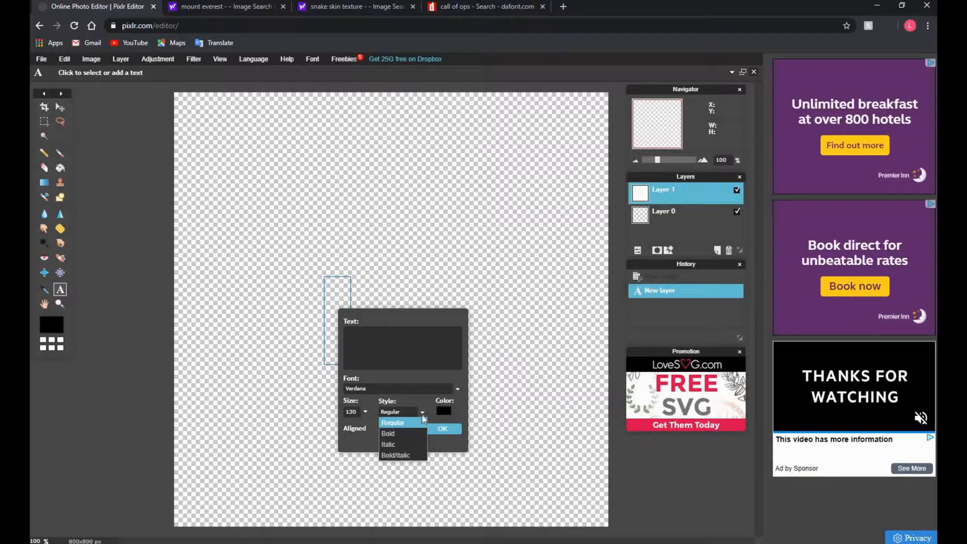
{"action": "left_click", "coordinate": [422, 414]}
{"action": "left_click", "coordinate": [458, 389]}
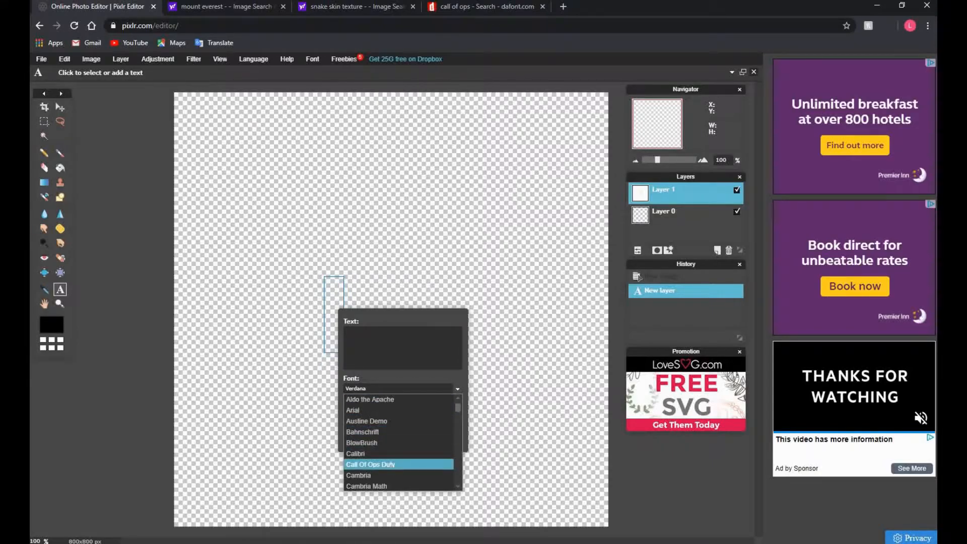
{"action": "left_click", "coordinate": [396, 464]}
Set the text color to white and enter the letter "A" as the text
{"action": "left_click", "coordinate": [445, 412]}
{"action": "left_click_drag", "start_coordinate": [361, 297], "coordinate": [320, 168]}
{"action": "left_click_drag", "start_coordinate": [333, 236], "coordinate": [337, 186]}
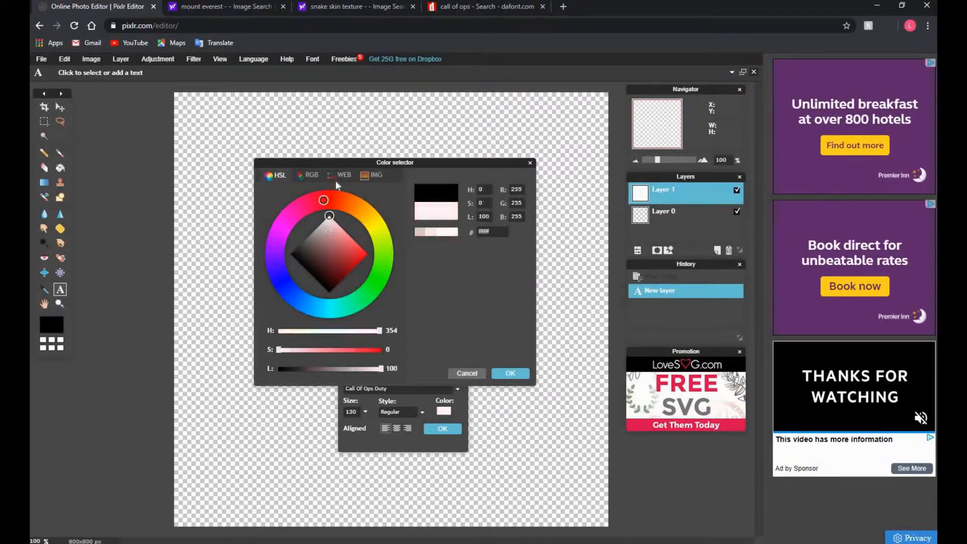
{"action": "left_click", "coordinate": [514, 378]}
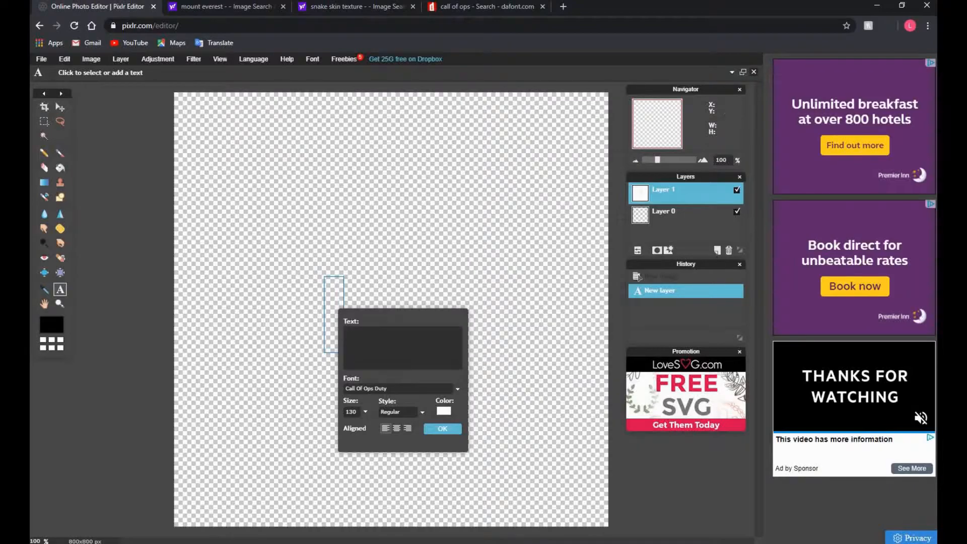
{"action": "type", "text": "A"}
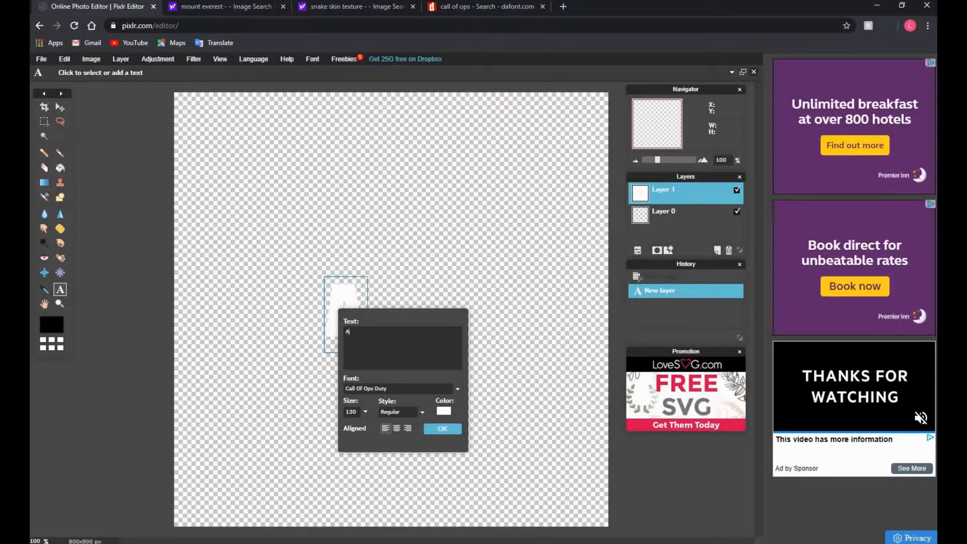
{"action": "left_click", "coordinate": [451, 432]}
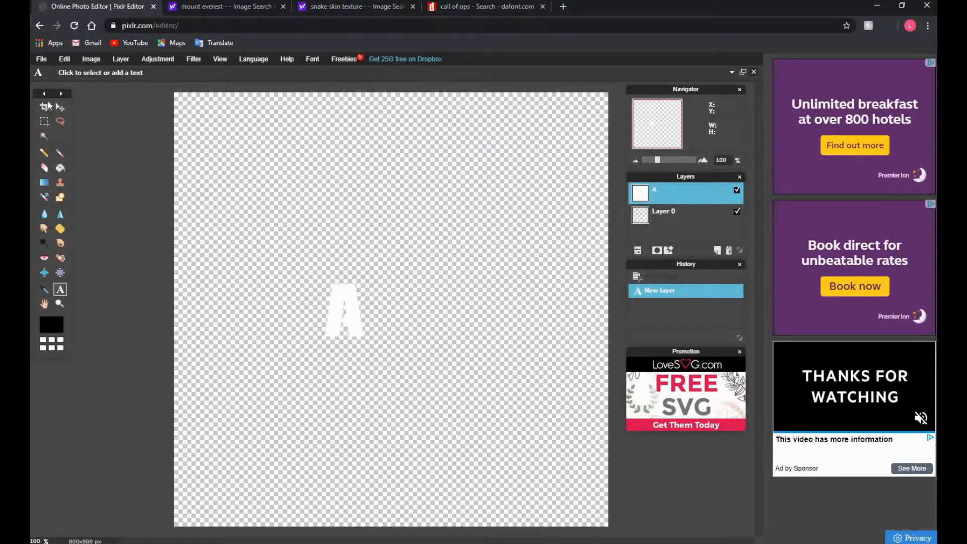
Rasterize the "A" text layer
{"action": "left_click", "coordinate": [59, 107]}
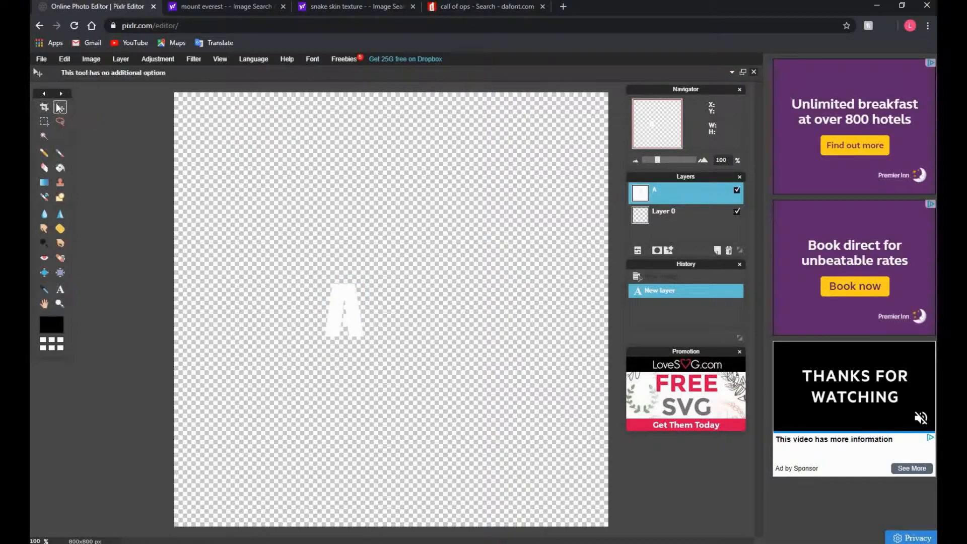
{"action": "right_click", "coordinate": [666, 198]}
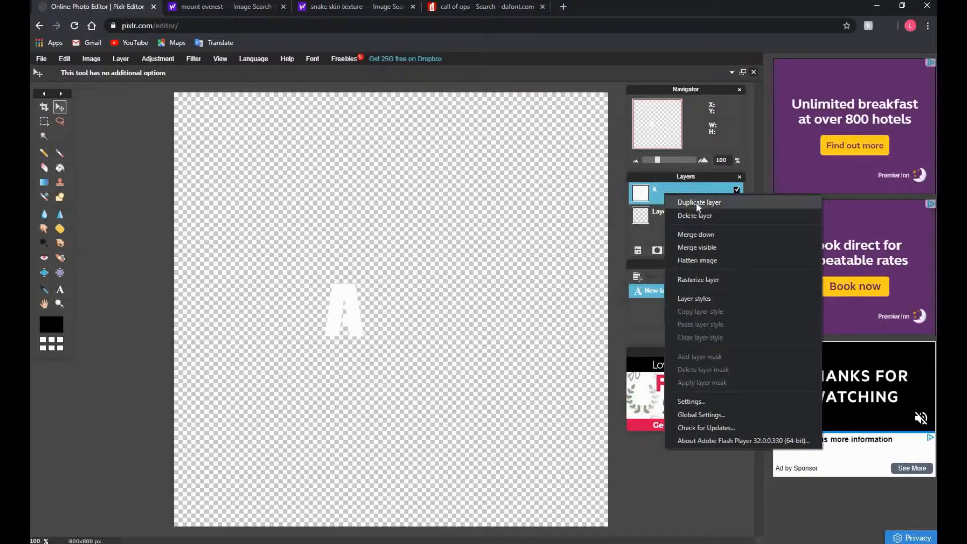
{"action": "left_click", "coordinate": [708, 279]}
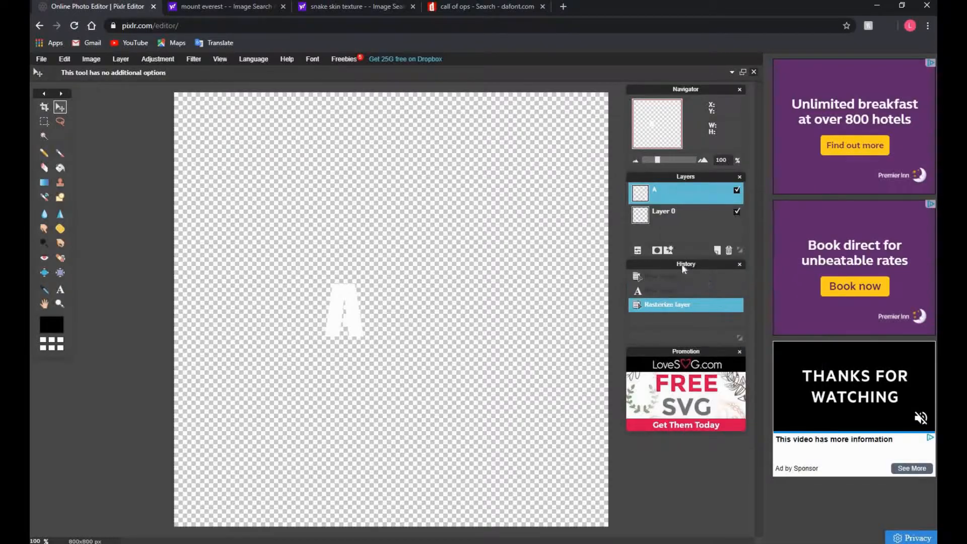
Free transform the letter A, enlarging it to most of the canvas height and moving it to the canvas center
{"action": "left_click", "coordinate": [65, 59]}
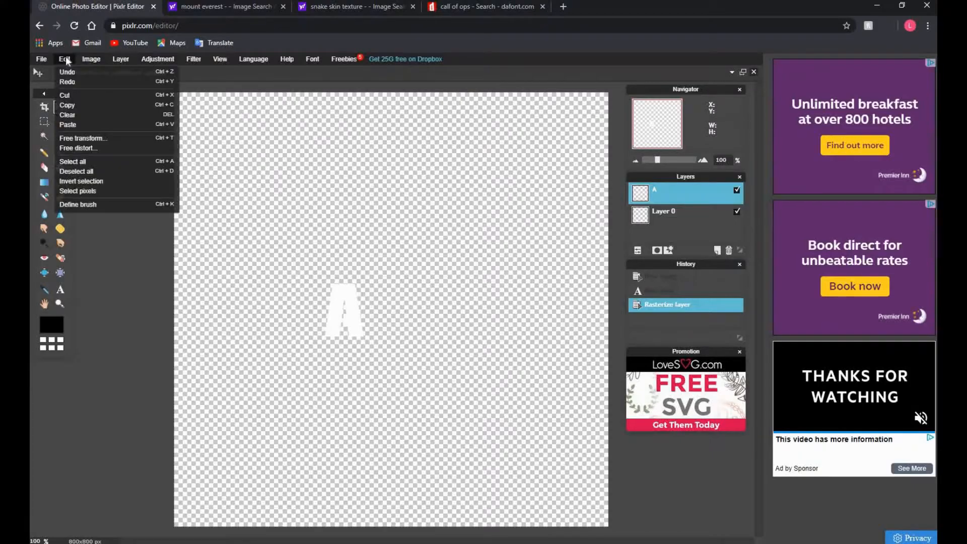
{"action": "left_click", "coordinate": [108, 138]}
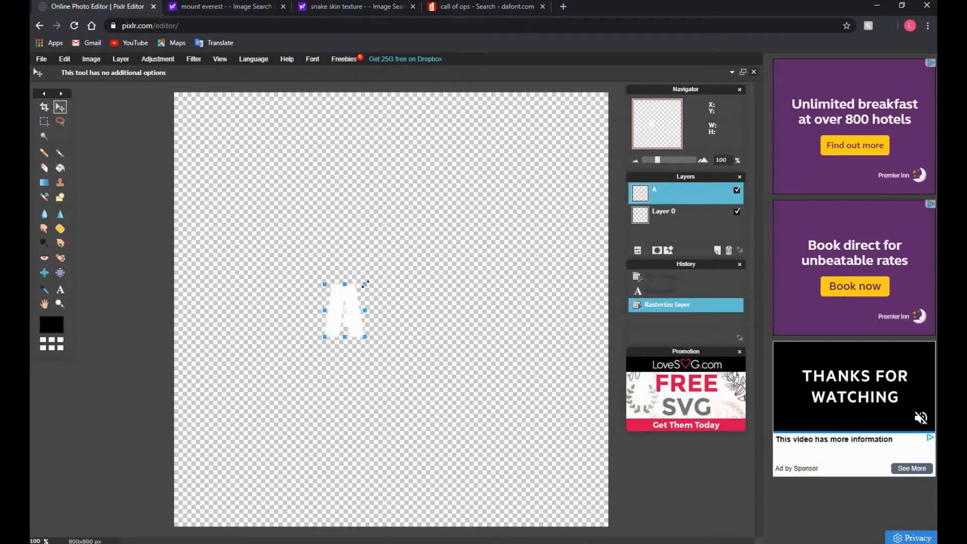
{"action": "left_click_drag", "start_coordinate": [365, 284], "coordinate": [464, 152]}
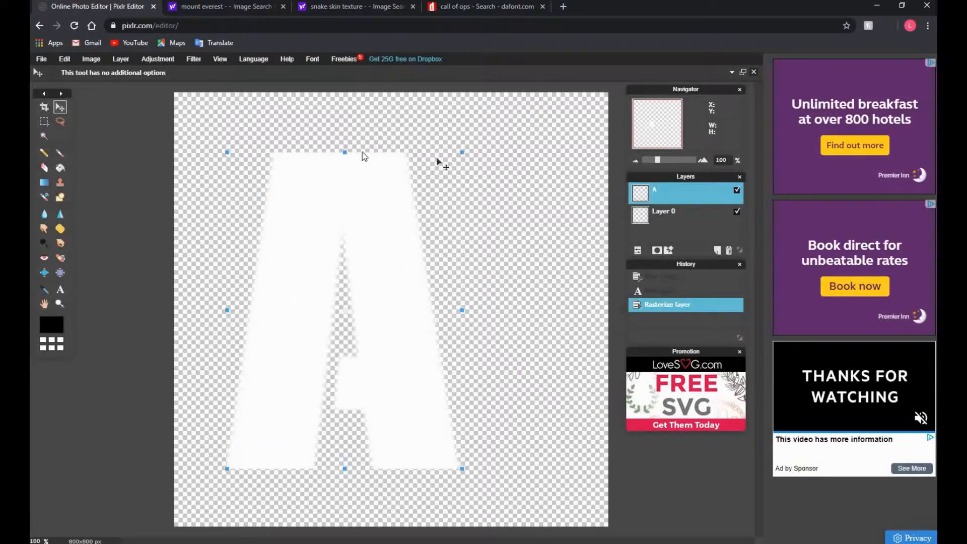
{"action": "left_click_drag", "start_coordinate": [369, 185], "coordinate": [434, 185]}
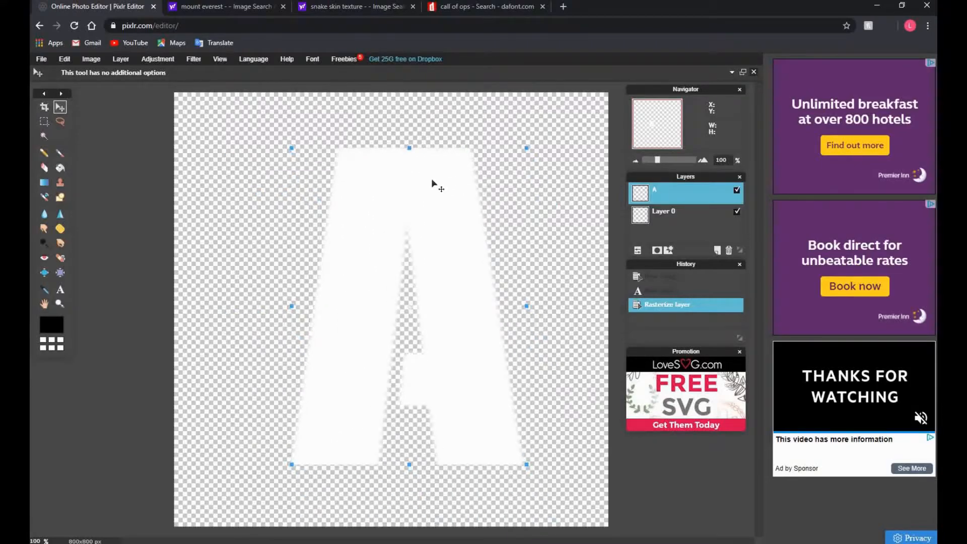
Narrow the letter A slightly, tilt it a little counter-clockwise and apply the transform
{"action": "left_click_drag", "start_coordinate": [527, 305], "coordinate": [513, 307]}
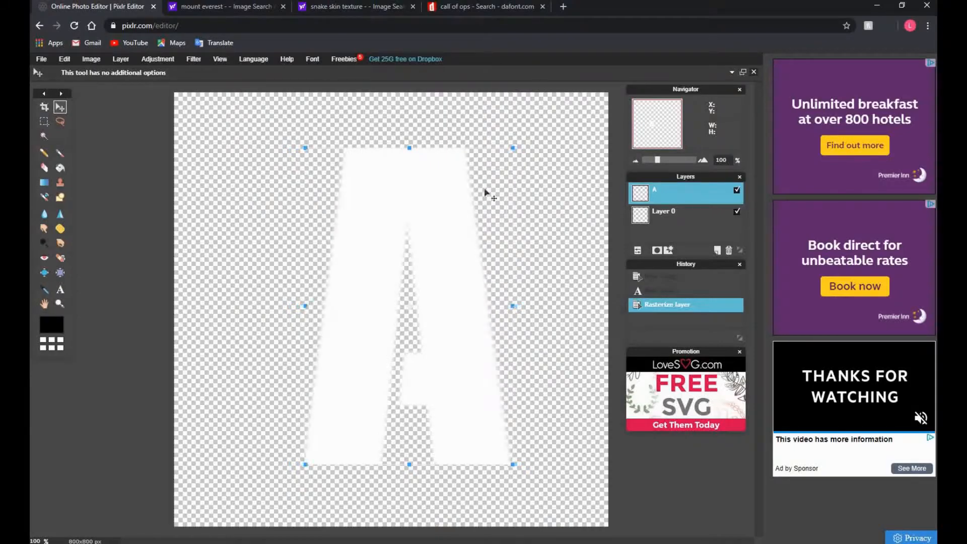
{"action": "mouse_move", "coordinate": [512, 149]}
{"action": "left_mouse_down"}
{"action": "mouse_move", "coordinate": [524, 126]}
{"action": "mouse_move", "coordinate": [514, 132]}
{"action": "left_mouse_up"}
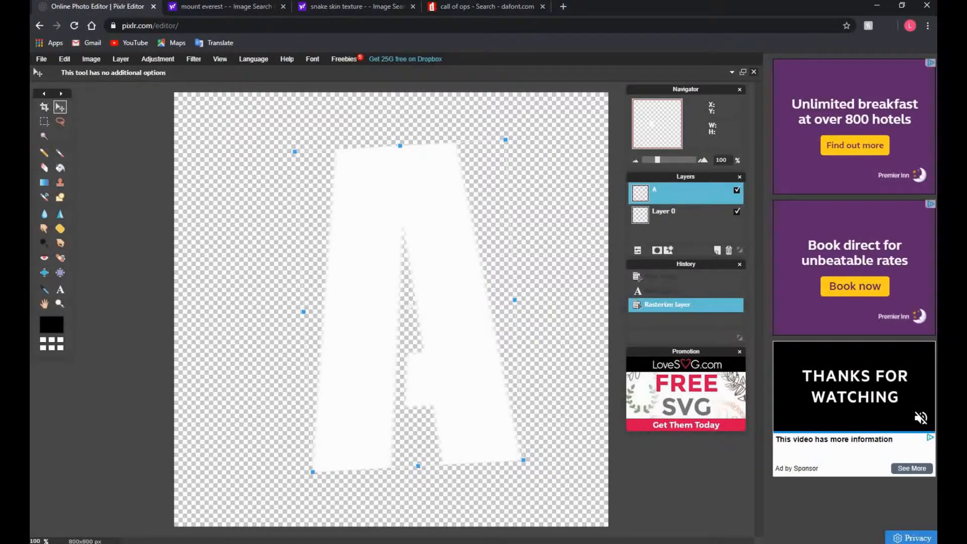
{"action": "left_click", "coordinate": [119, 58]}
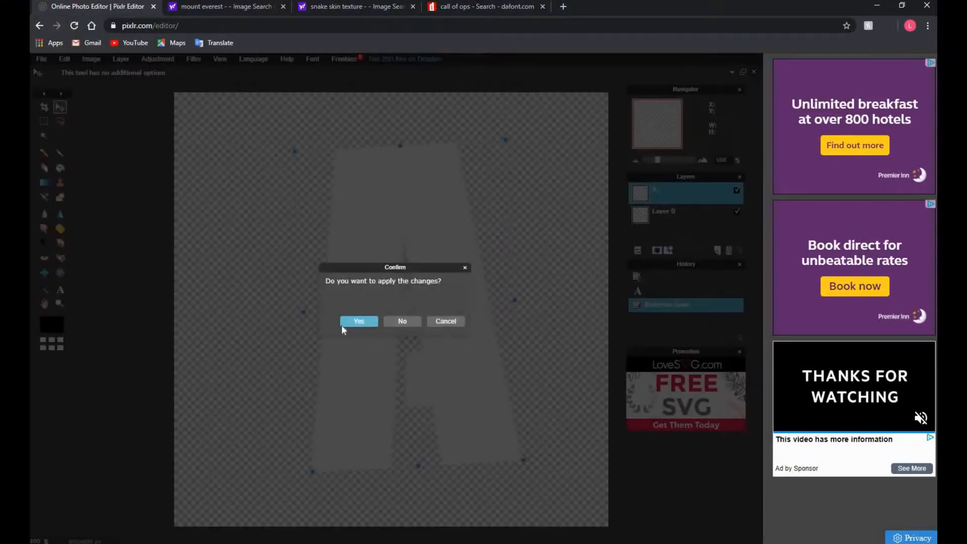
{"action": "left_click", "coordinate": [361, 322]}
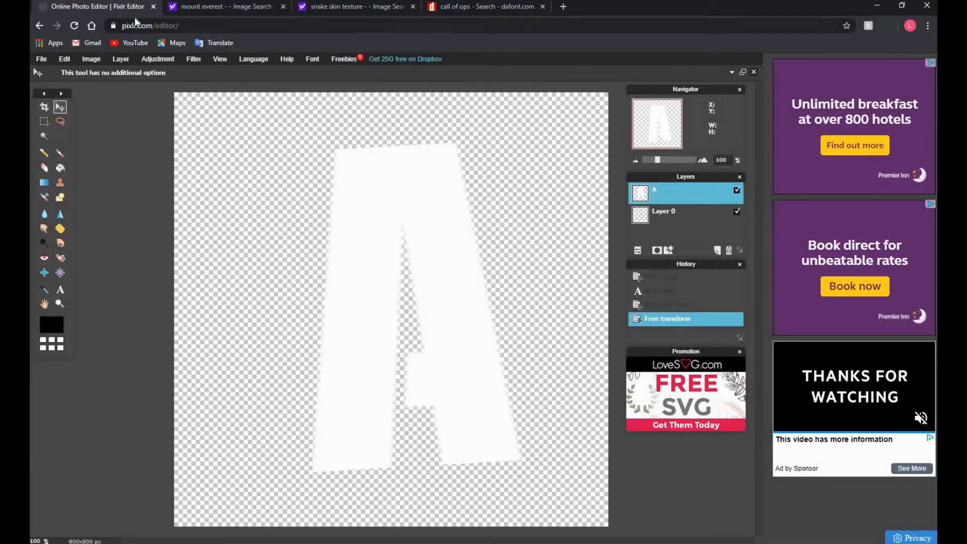
Add the "logo letter background" image from the USB drive as a new layer above the letter A
{"action": "left_click", "coordinate": [126, 58]}
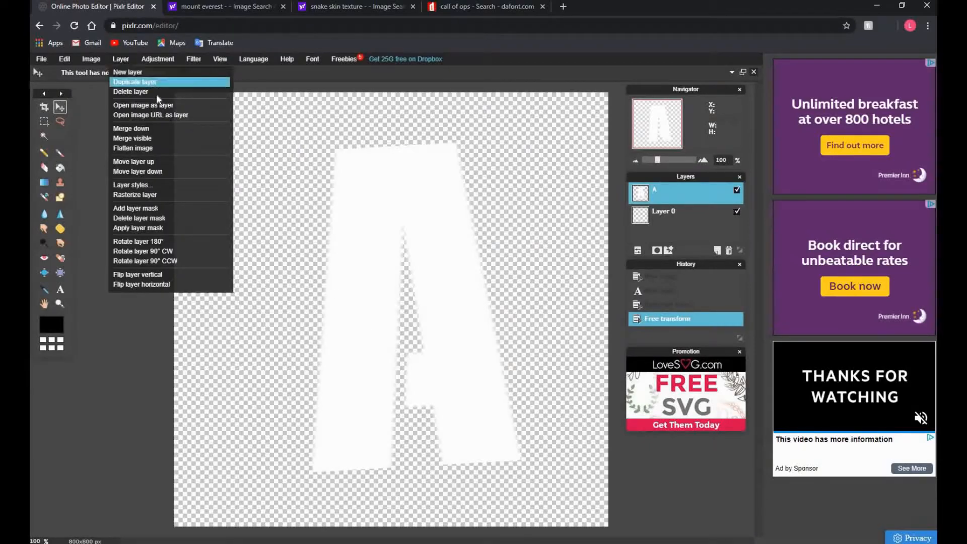
{"action": "left_click", "coordinate": [166, 106]}
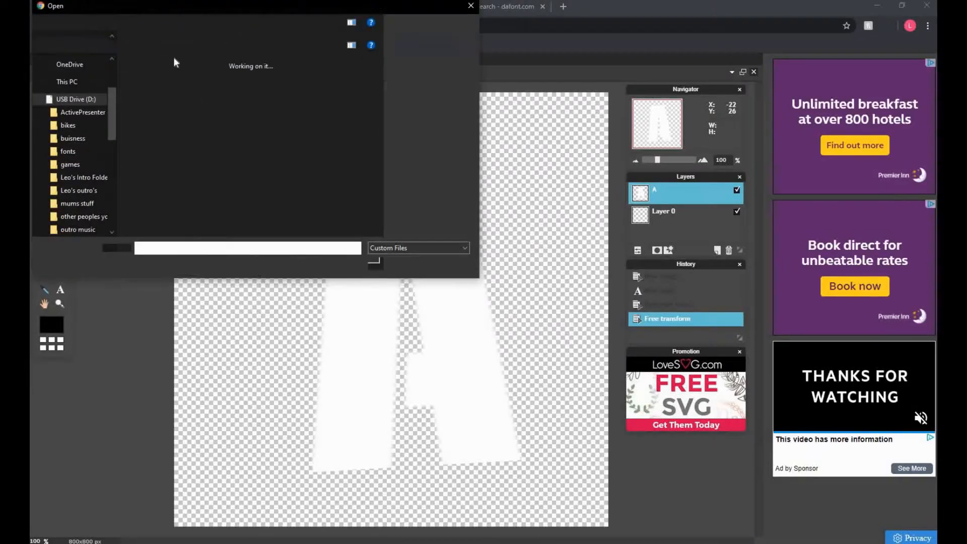
{"action": "scroll", "coordinate": [262, 165], "scroll_direction": "down", "scroll_amount": 3}
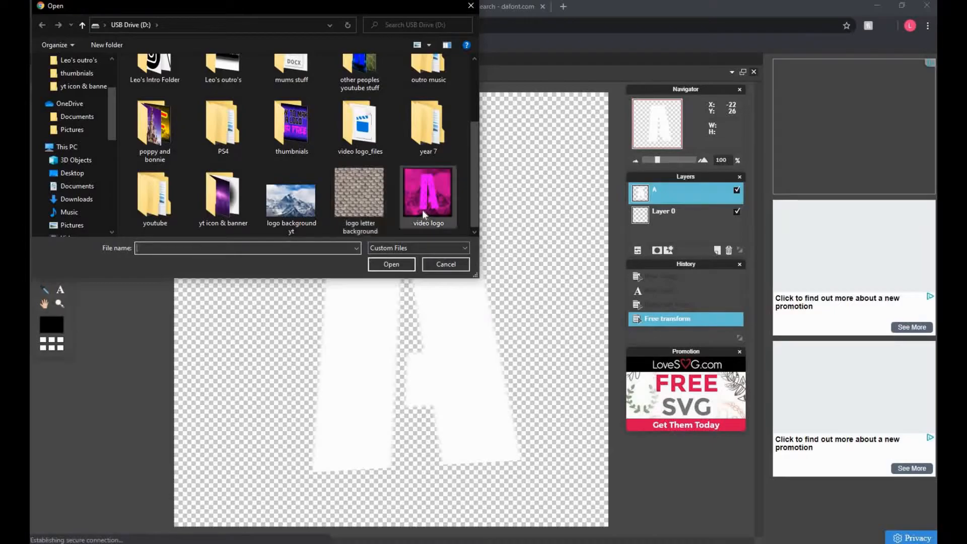
{"action": "left_click", "coordinate": [366, 198]}
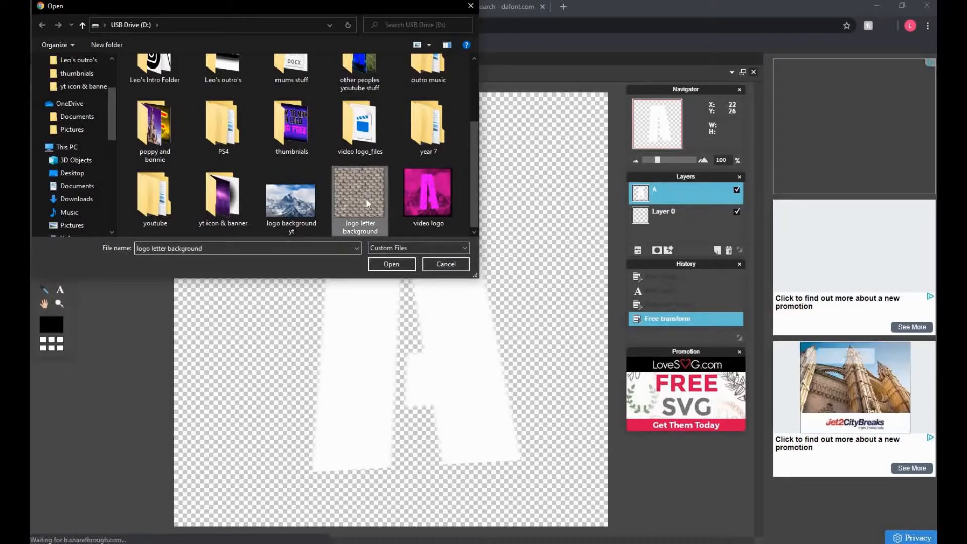
{"action": "left_click", "coordinate": [391, 264]}
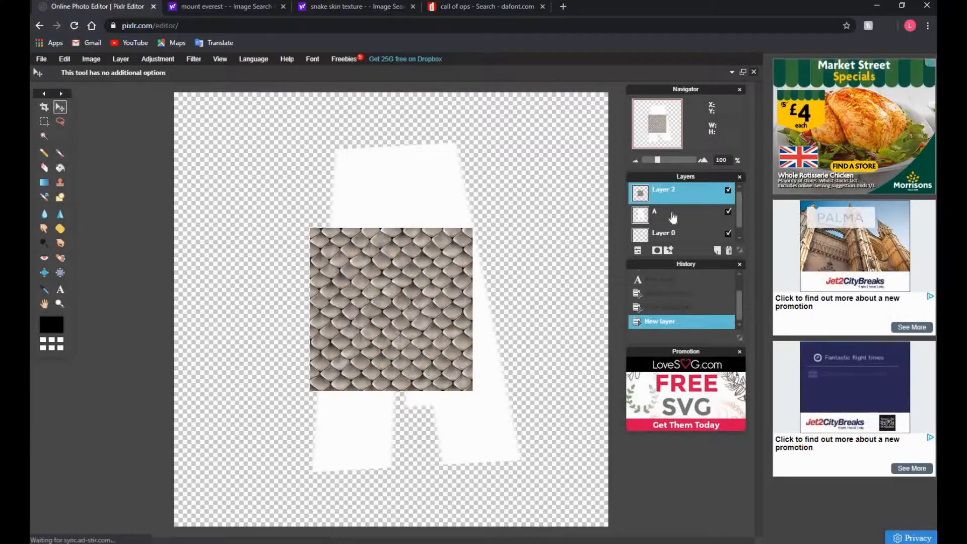
Free transform the snake skin layer, enlarging it until it covers the whole letter A, and apply the transform
{"action": "left_click", "coordinate": [64, 59]}
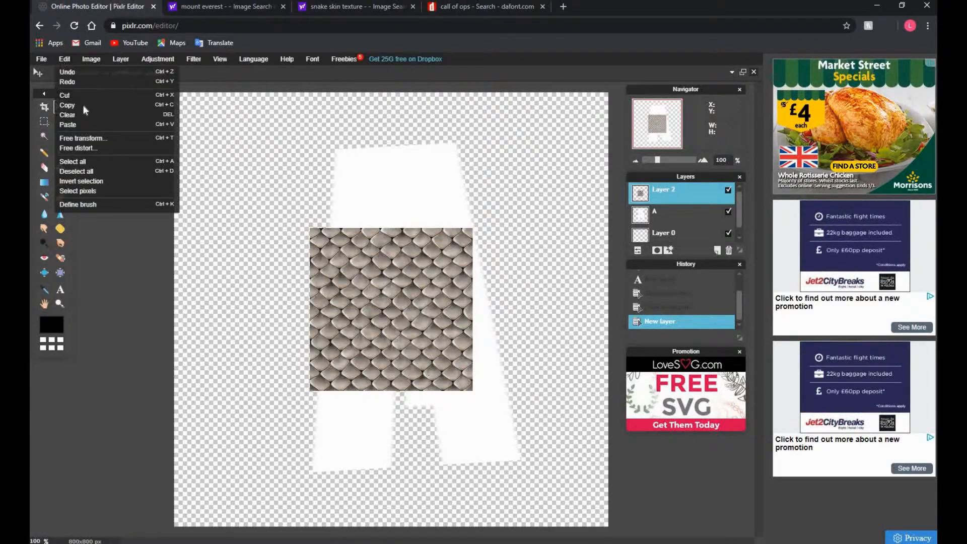
{"action": "left_click", "coordinate": [92, 139]}
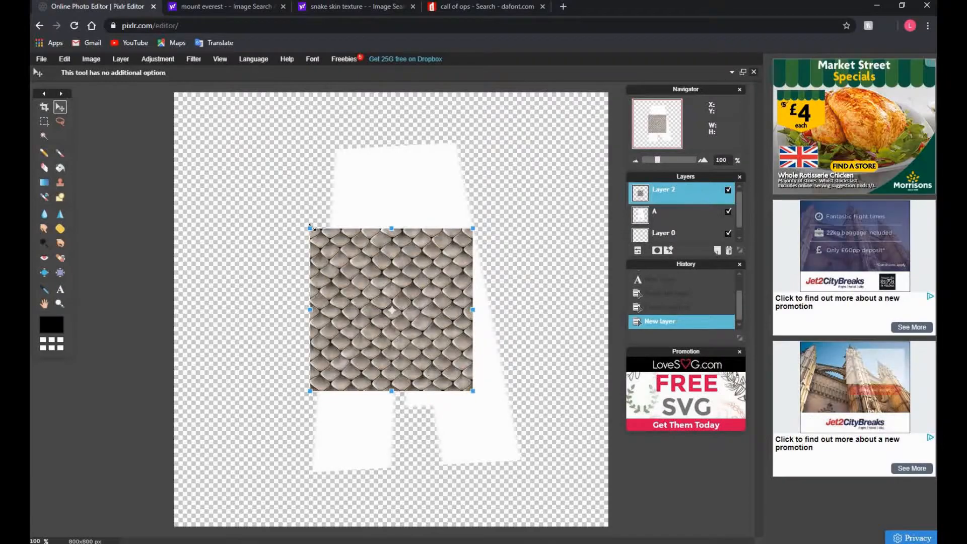
{"action": "left_click_drag", "start_coordinate": [309, 227], "coordinate": [231, 107]}
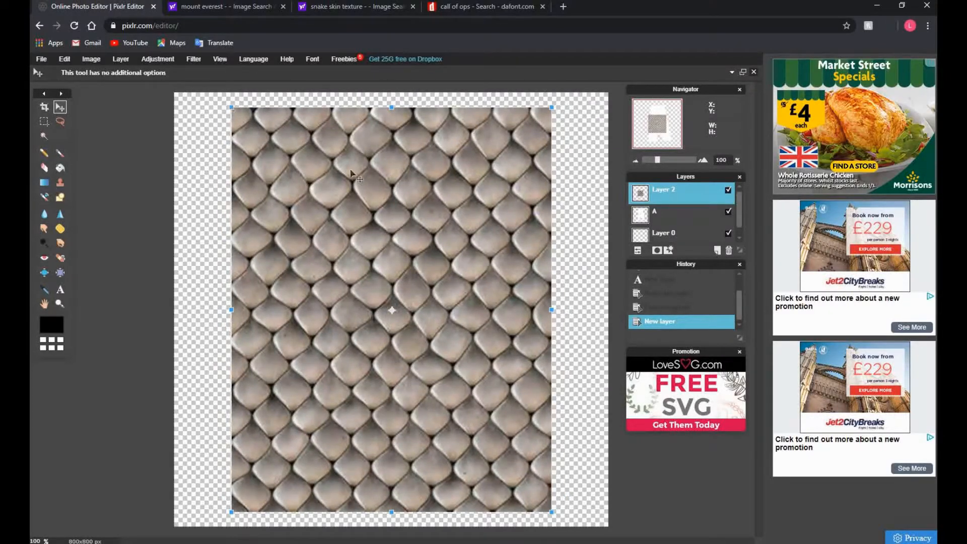
{"action": "left_click", "coordinate": [670, 188]}
{"action": "left_click", "coordinate": [357, 320]}
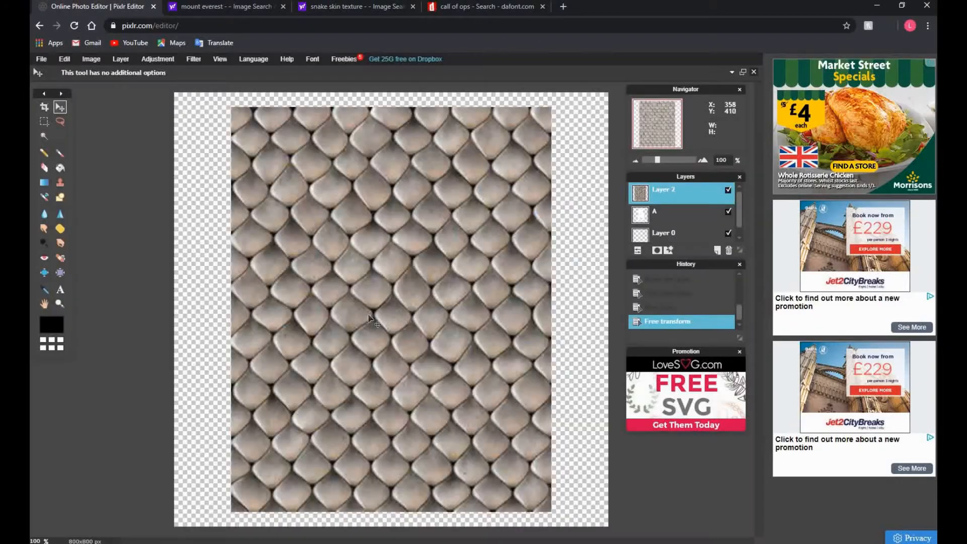
Select the shape of the letter on the A layer with the Wand tool and invert the selection
{"action": "left_click", "coordinate": [657, 216]}
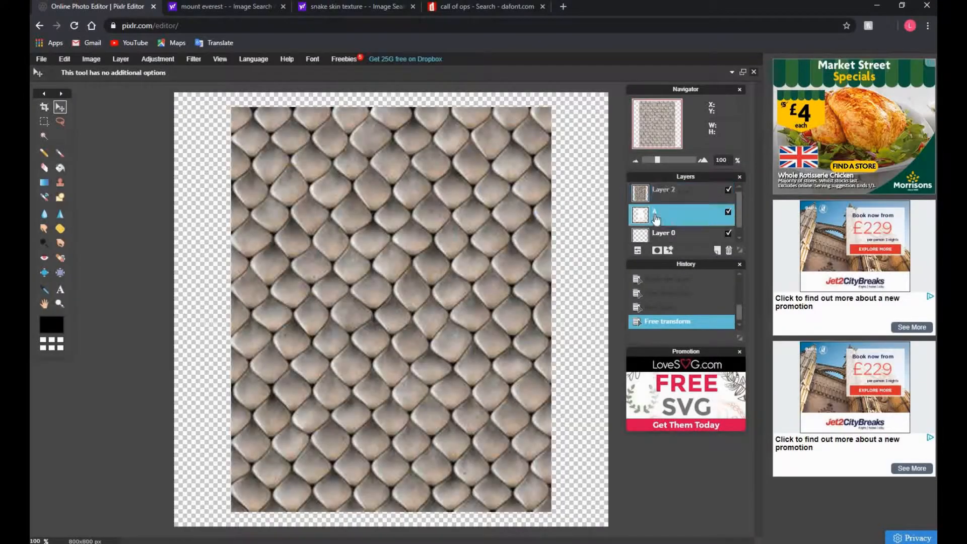
{"action": "left_click", "coordinate": [49, 140]}
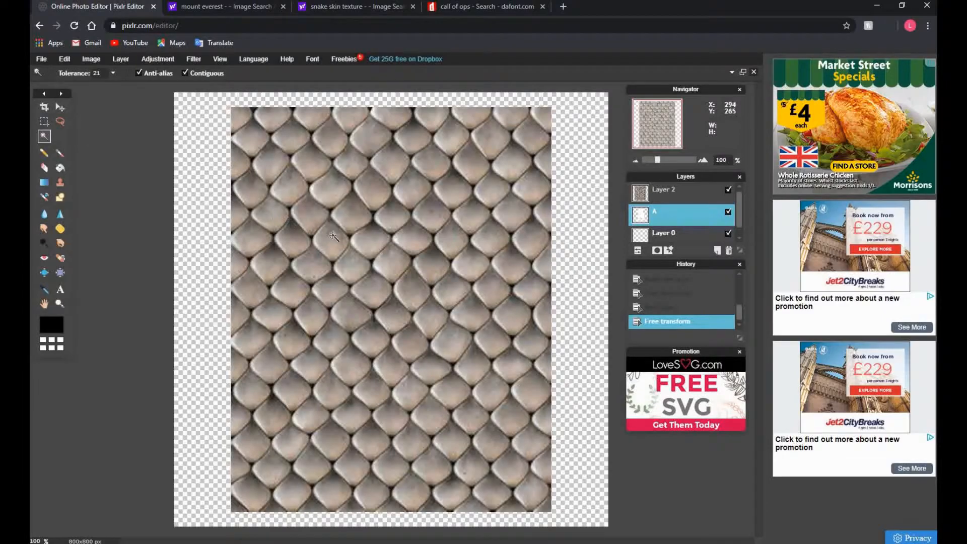
{"action": "left_click", "coordinate": [342, 248]}
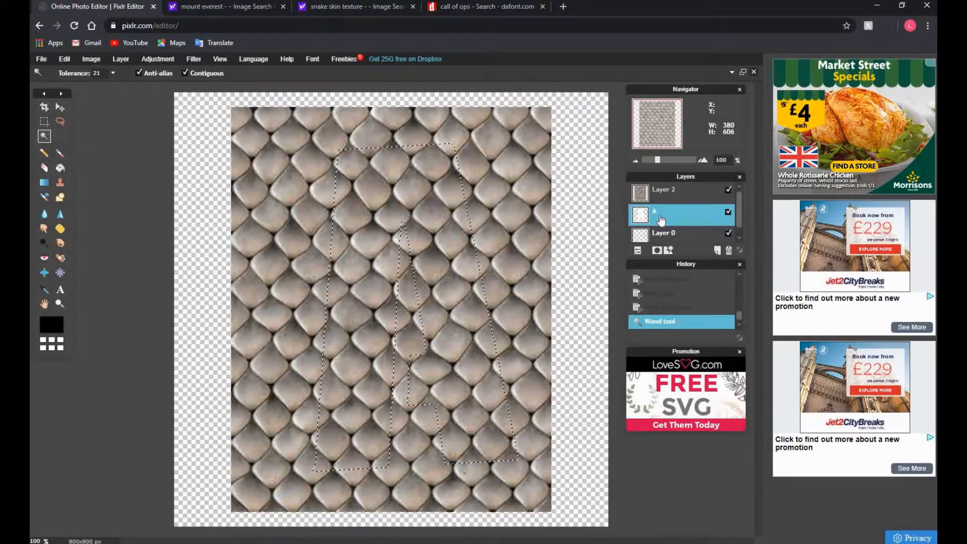
{"action": "right_click", "coordinate": [385, 213]}
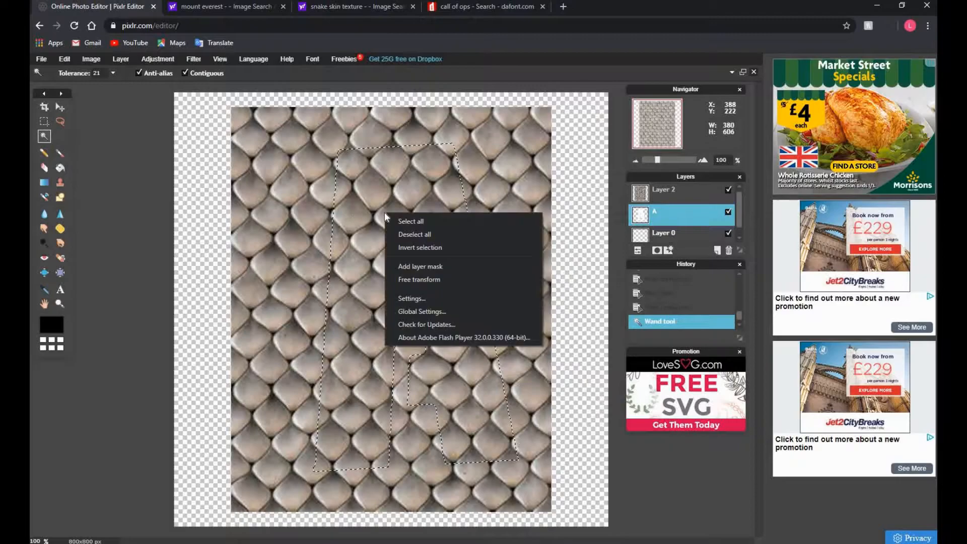
{"action": "left_click", "coordinate": [414, 246]}
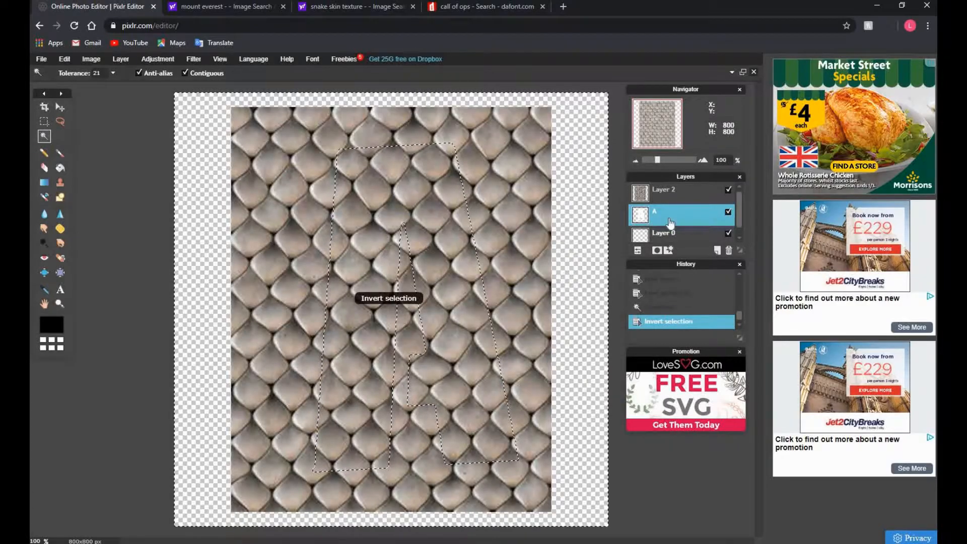
Clear the snake skin texture outside the letter shape on Layer 2
{"action": "left_click", "coordinate": [655, 194]}
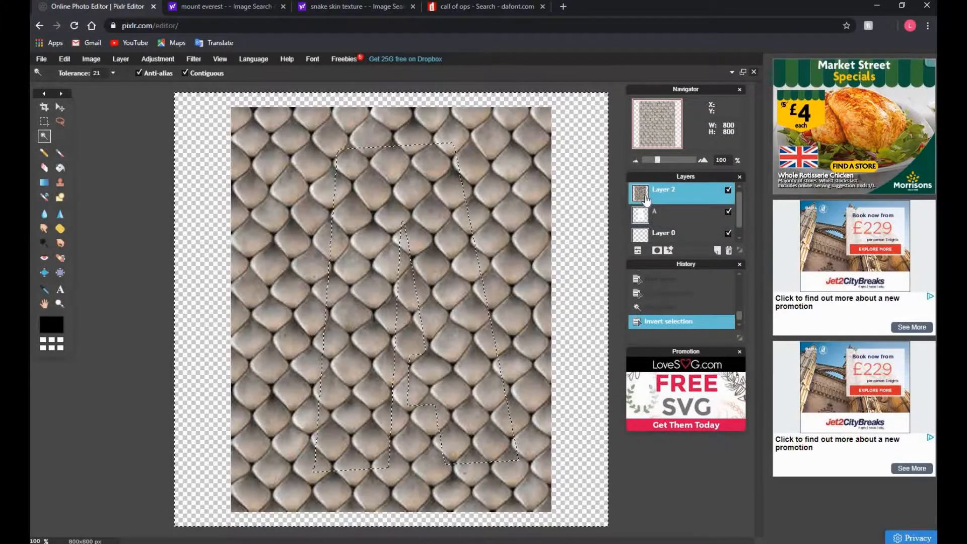
{"action": "right_click", "coordinate": [645, 197]}
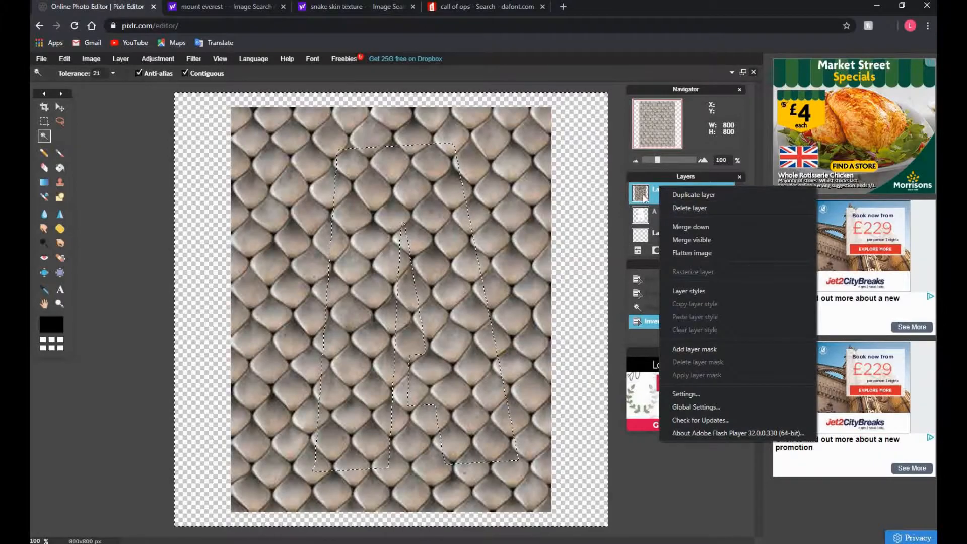
{"action": "left_click", "coordinate": [645, 197]}
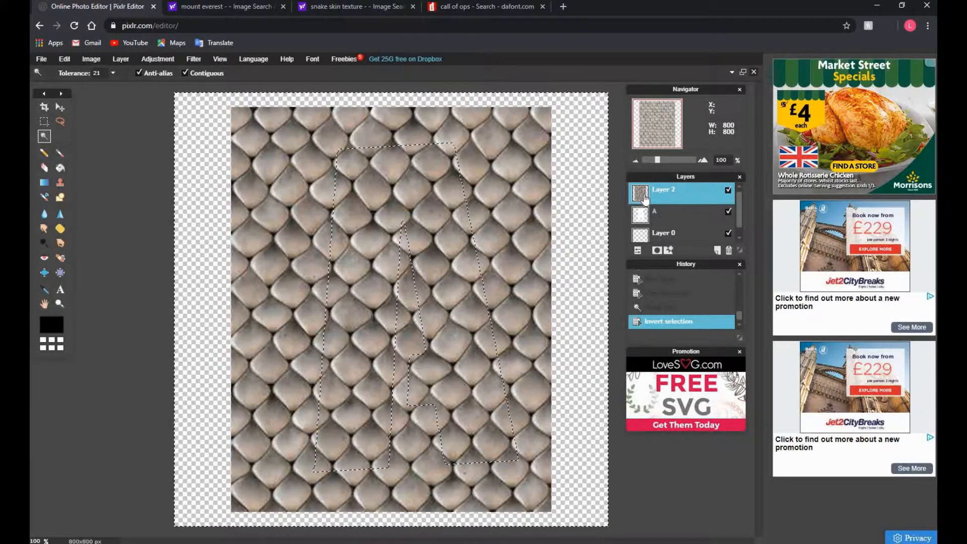
{"action": "key", "text": "Delete"}
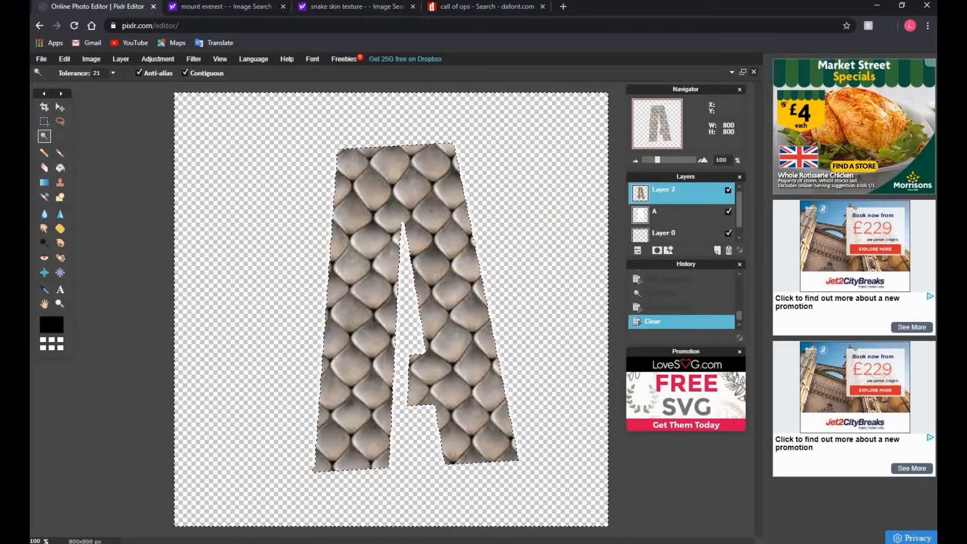
Drop the selection and delete the white letter A layer
{"action": "left_click", "coordinate": [119, 184]}
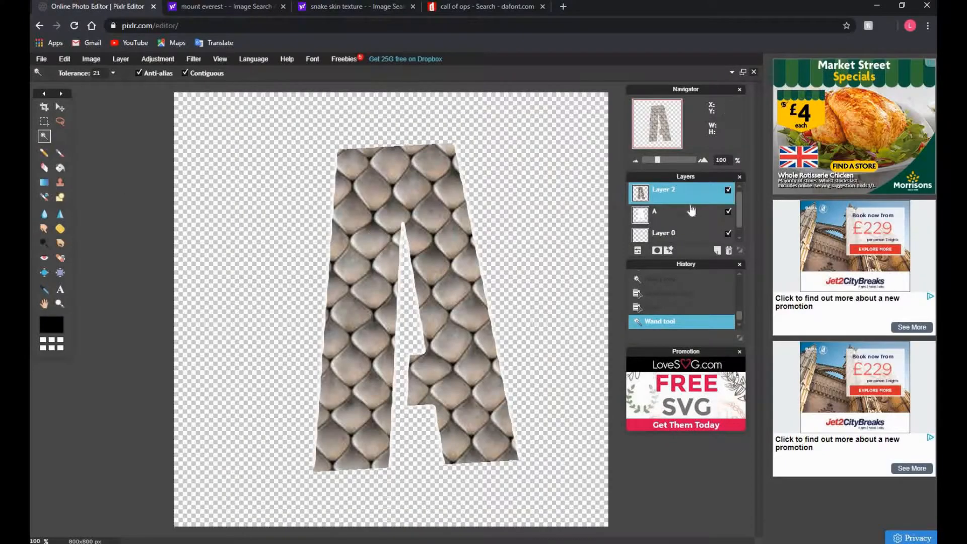
{"action": "right_click", "coordinate": [660, 212]}
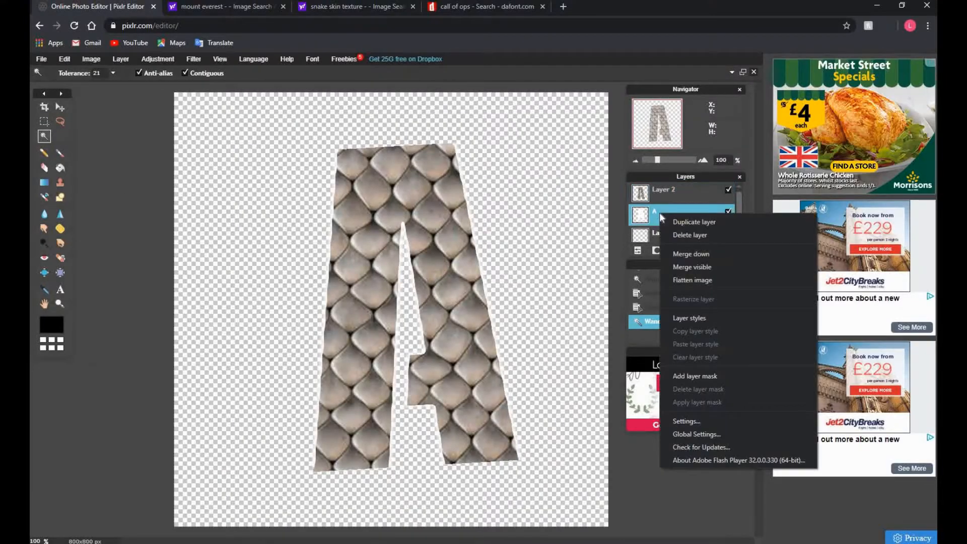
{"action": "left_click", "coordinate": [691, 236]}
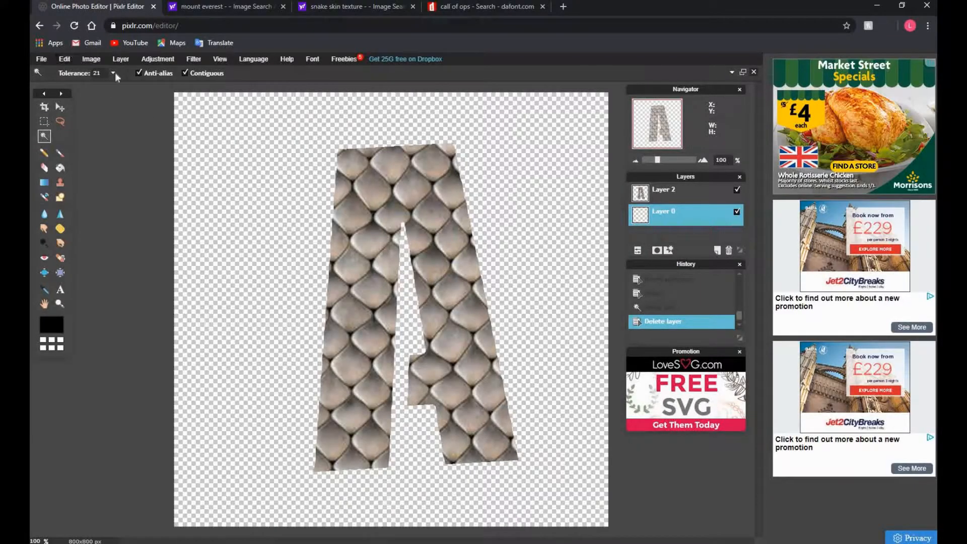
Add the "logo background yt" image from the USB drive as a new layer beneath the snake skin letter
{"action": "left_click", "coordinate": [114, 58]}
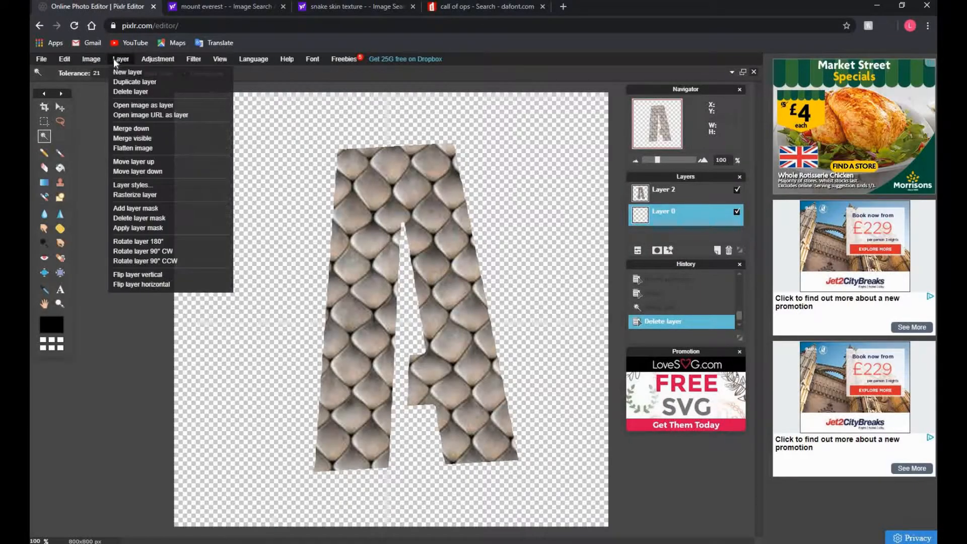
{"action": "left_click", "coordinate": [141, 105]}
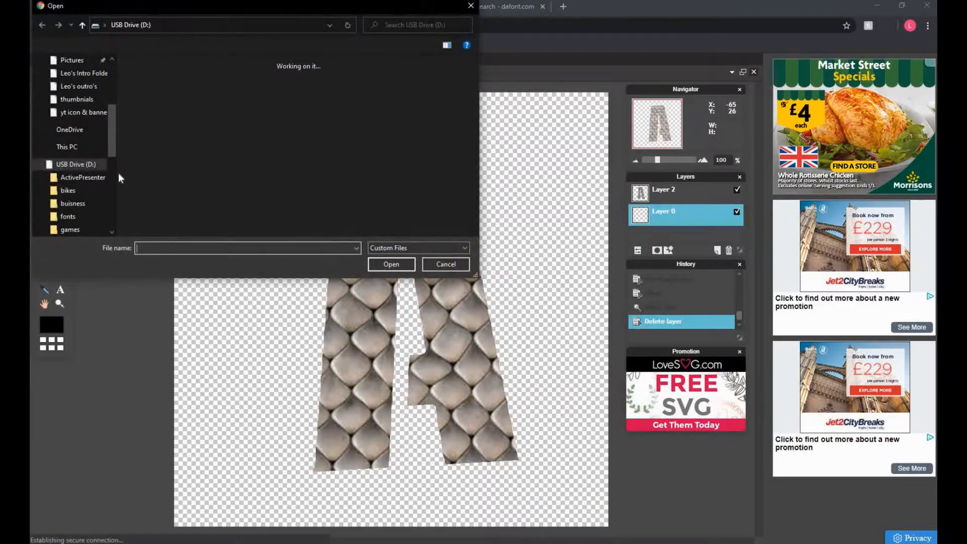
{"action": "scroll", "coordinate": [267, 201], "scroll_direction": "down", "scroll_amount": 3}
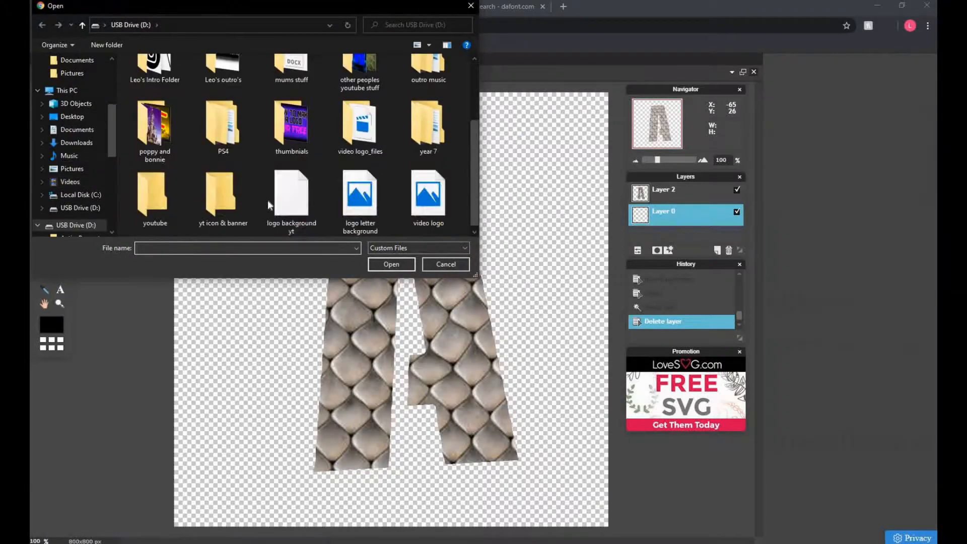
{"action": "left_click", "coordinate": [295, 208]}
{"action": "left_click", "coordinate": [388, 263]}
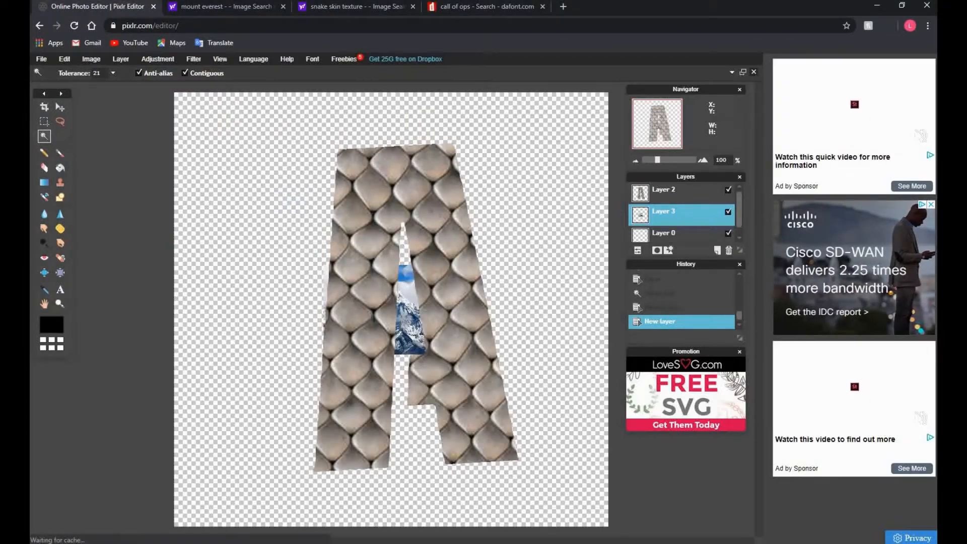
Free transform the mountain image, enlarging and stretching it to cover the entire canvas, and apply the transform
{"action": "left_click", "coordinate": [60, 107]}
{"action": "left_click", "coordinate": [65, 59]}
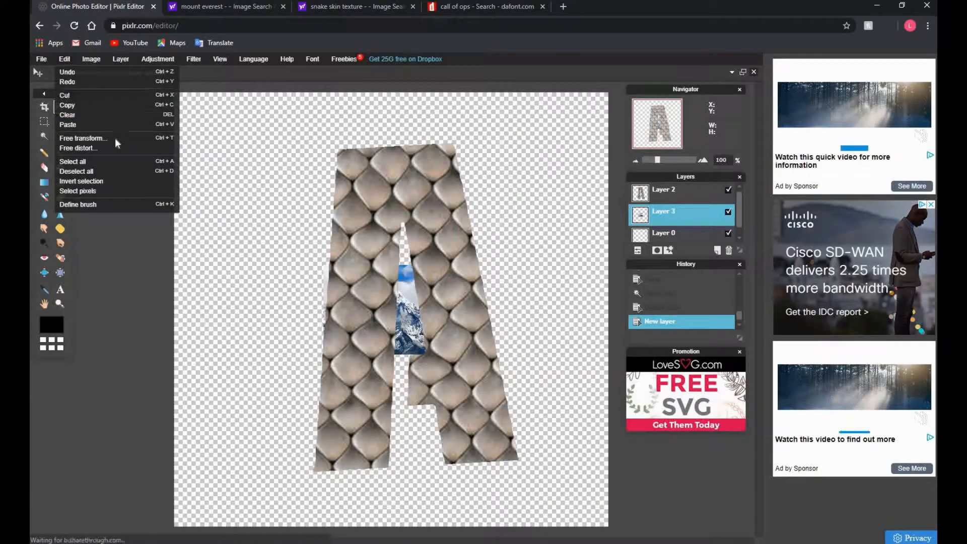
{"action": "left_click", "coordinate": [116, 138]}
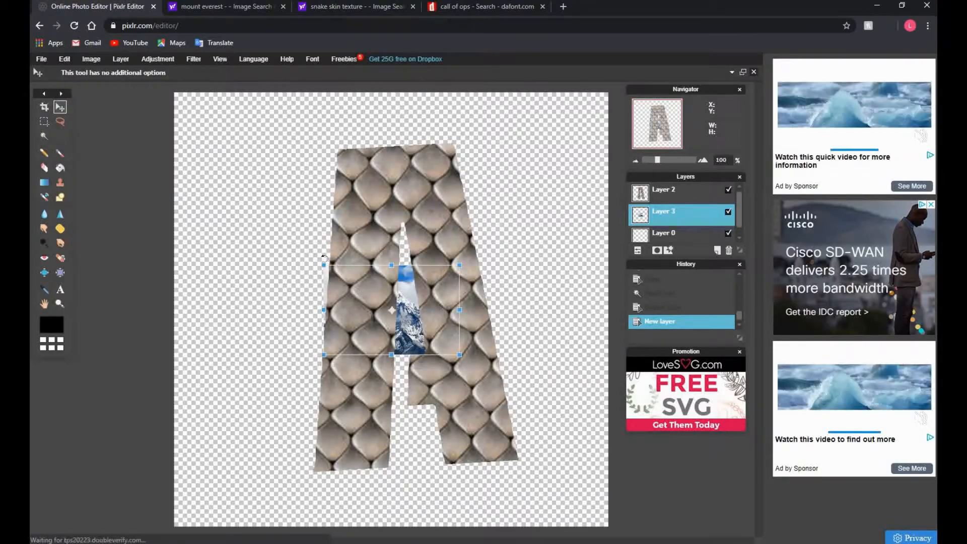
{"action": "left_click_drag", "start_coordinate": [323, 263], "coordinate": [164, 89]}
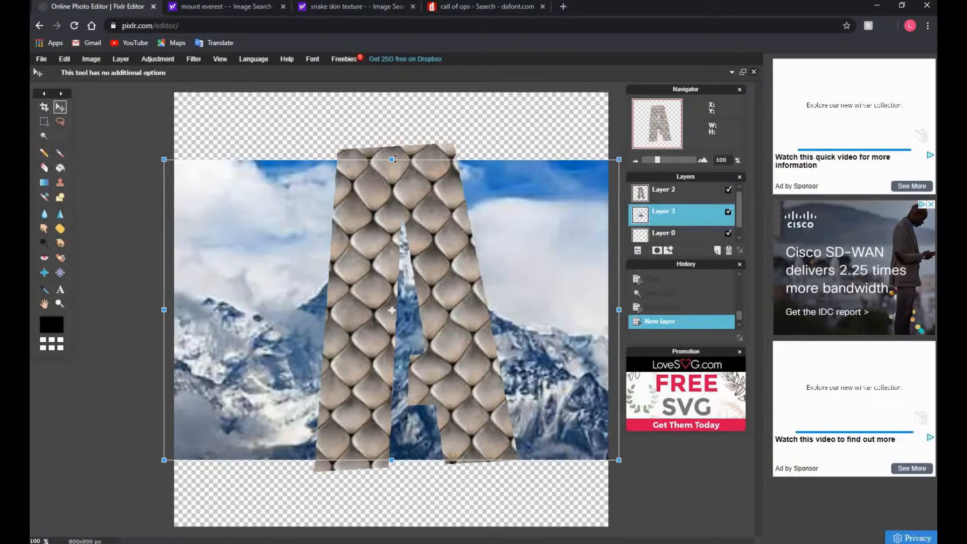
{"action": "left_click_drag", "start_coordinate": [391, 159], "coordinate": [366, 77]}
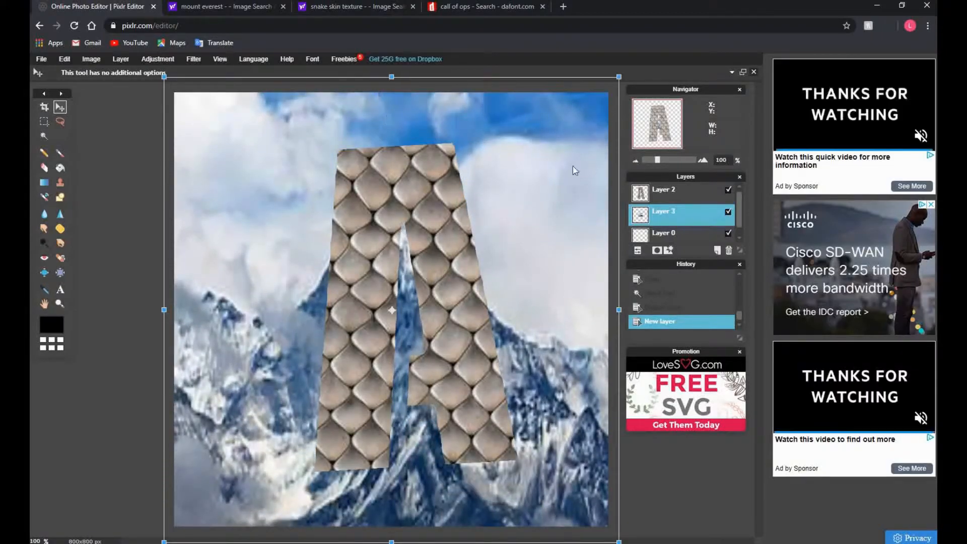
{"action": "left_click", "coordinate": [666, 211]}
{"action": "left_click", "coordinate": [359, 321]}
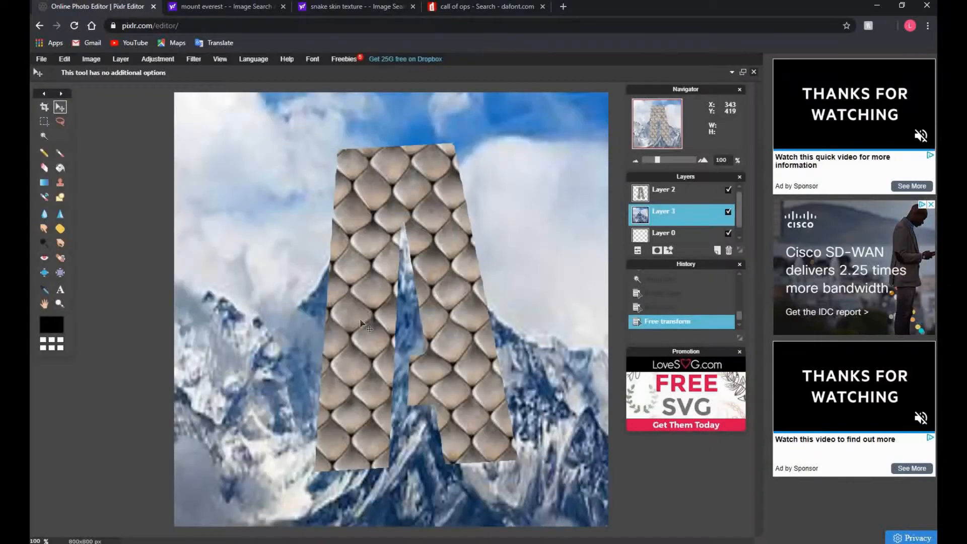
Colorize the mountain layer magenta with Hue & Saturation, using hue 125, saturation 23 and lightness -14
{"action": "left_click", "coordinate": [168, 62]}
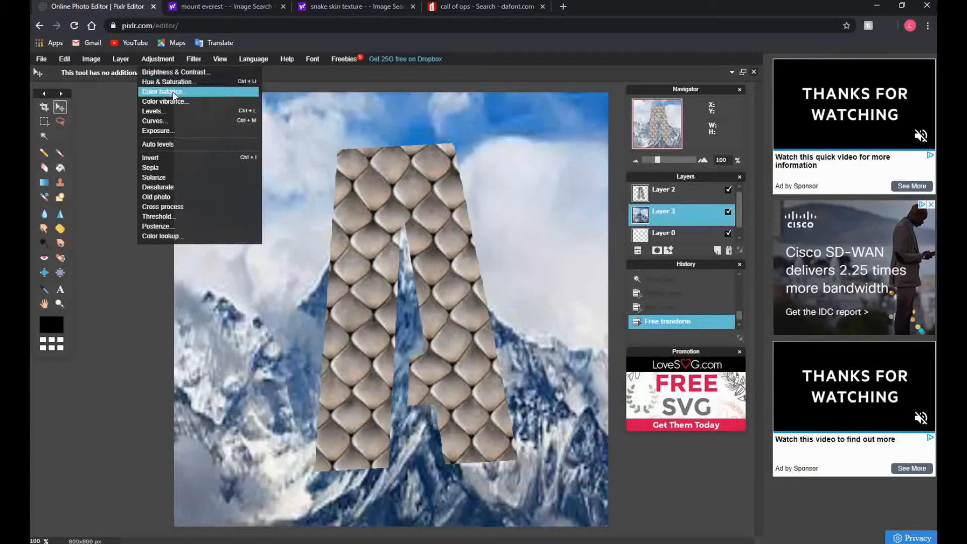
{"action": "left_click", "coordinate": [183, 83]}
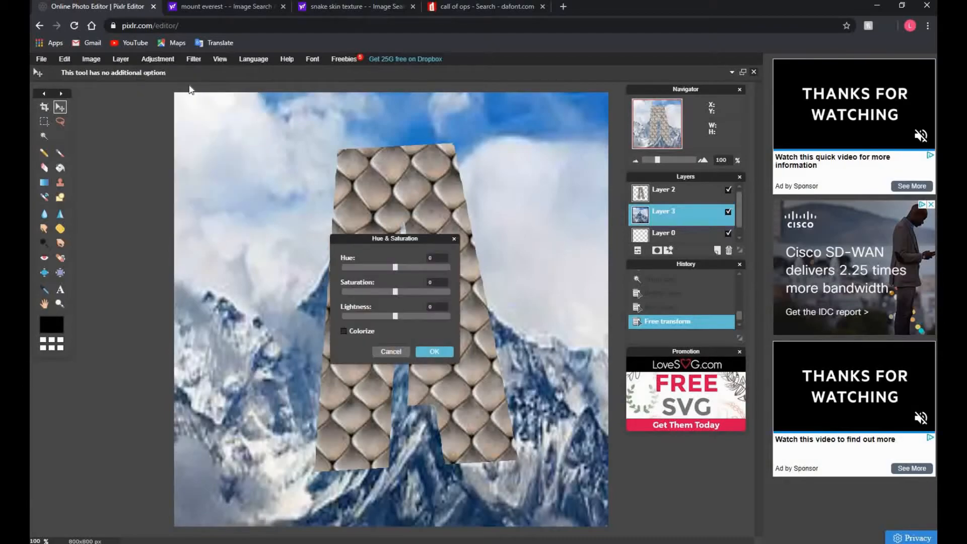
{"action": "left_click_drag", "start_coordinate": [396, 270], "coordinate": [371, 271]}
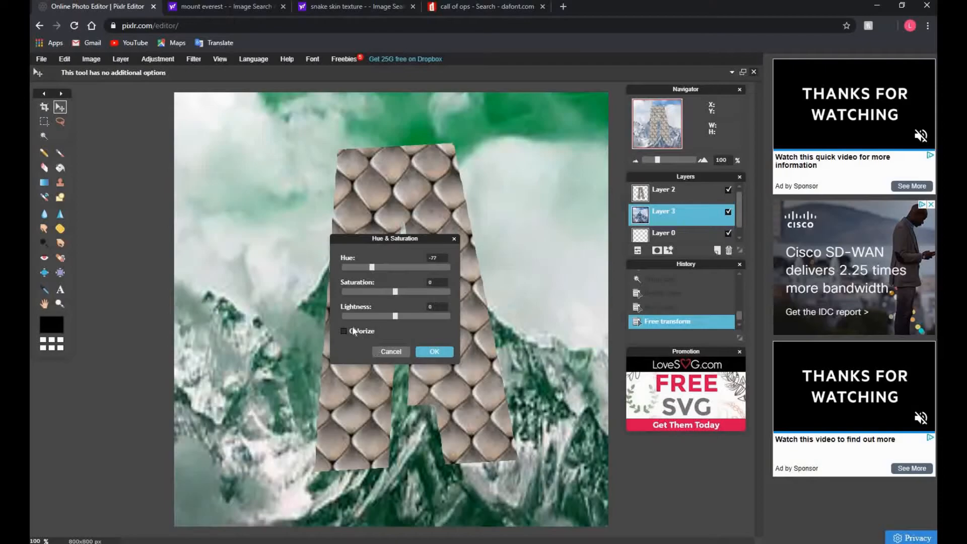
{"action": "left_click", "coordinate": [352, 328]}
{"action": "left_click_drag", "start_coordinate": [373, 267], "coordinate": [430, 280]}
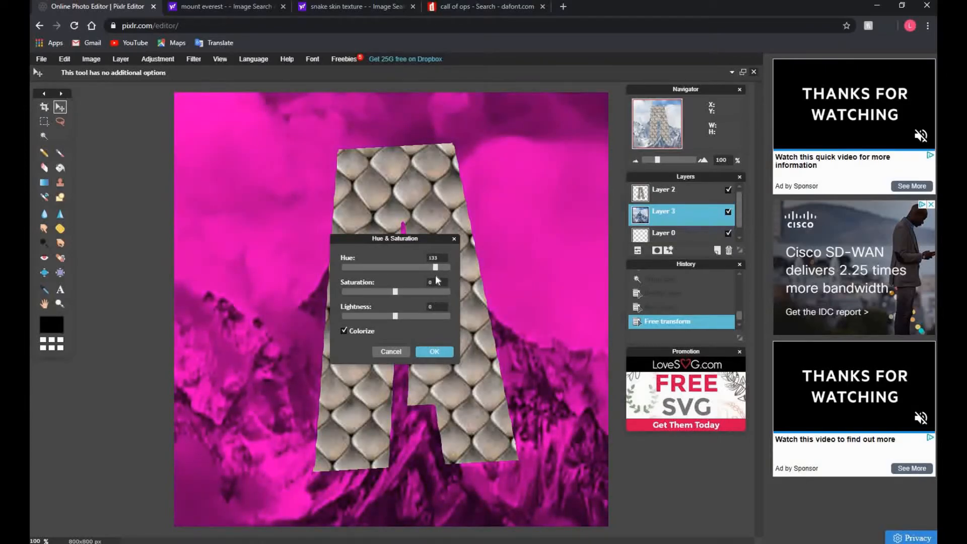
{"action": "left_click", "coordinate": [442, 257]}
{"action": "key", "text": "BackSpace"}
{"action": "key", "text": "BackSpace"}
{"action": "type", "text": "25"}
{"action": "left_click_drag", "start_coordinate": [400, 297], "coordinate": [409, 293]}
{"action": "left_click", "coordinate": [393, 317]}
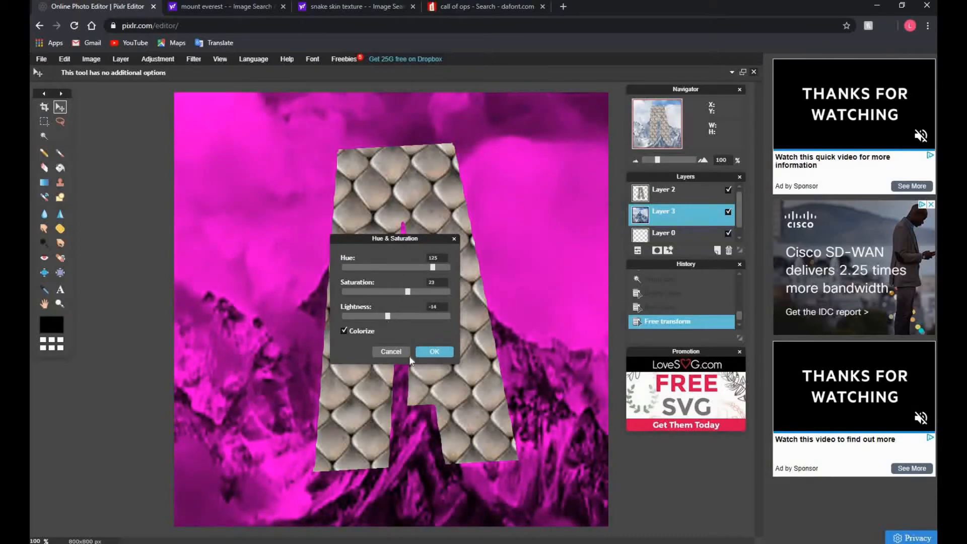
{"action": "left_click", "coordinate": [443, 355]}
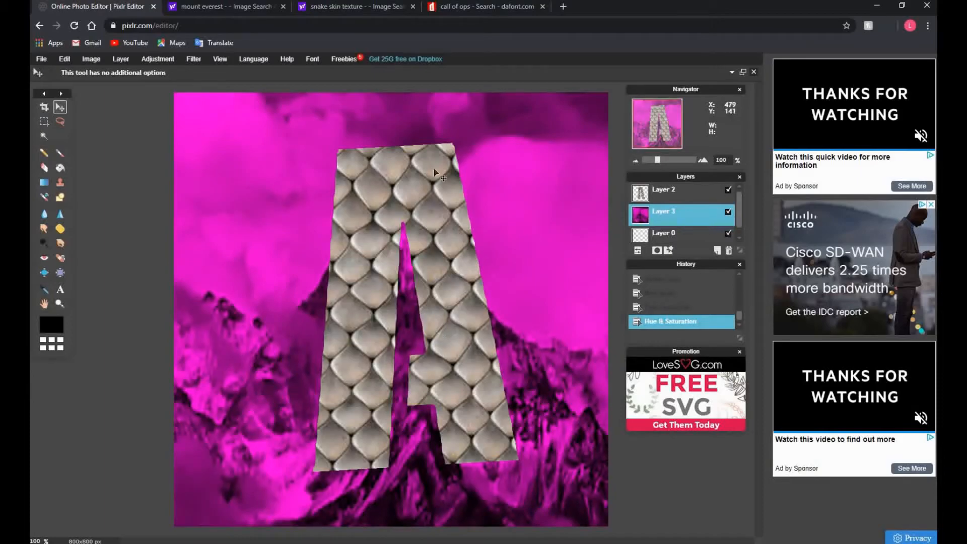
Colorize the snake skin letter layer purple with Hue & Saturation, using hue 115, saturation about 25 and slightly raised lightness
{"action": "left_click", "coordinate": [671, 195]}
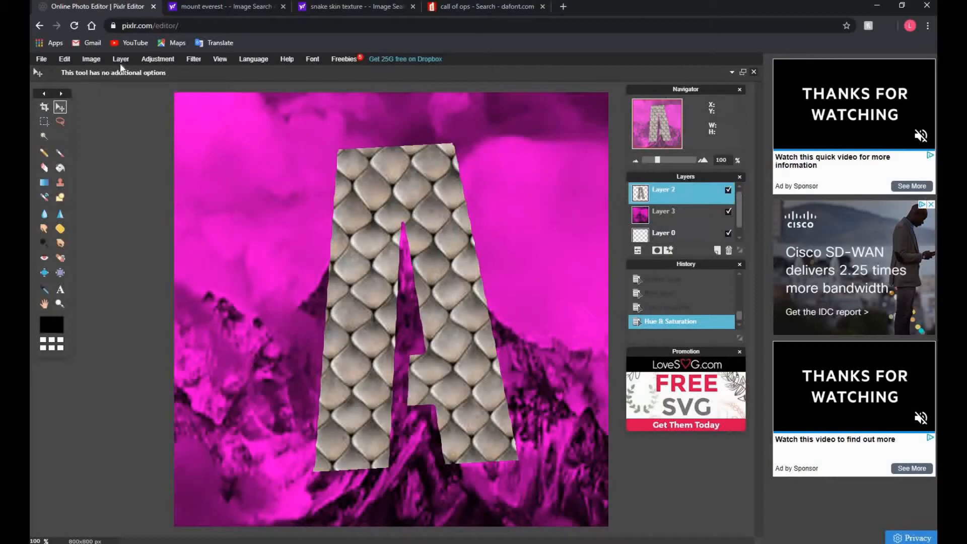
{"action": "left_click", "coordinate": [162, 60]}
{"action": "left_click", "coordinate": [175, 84]}
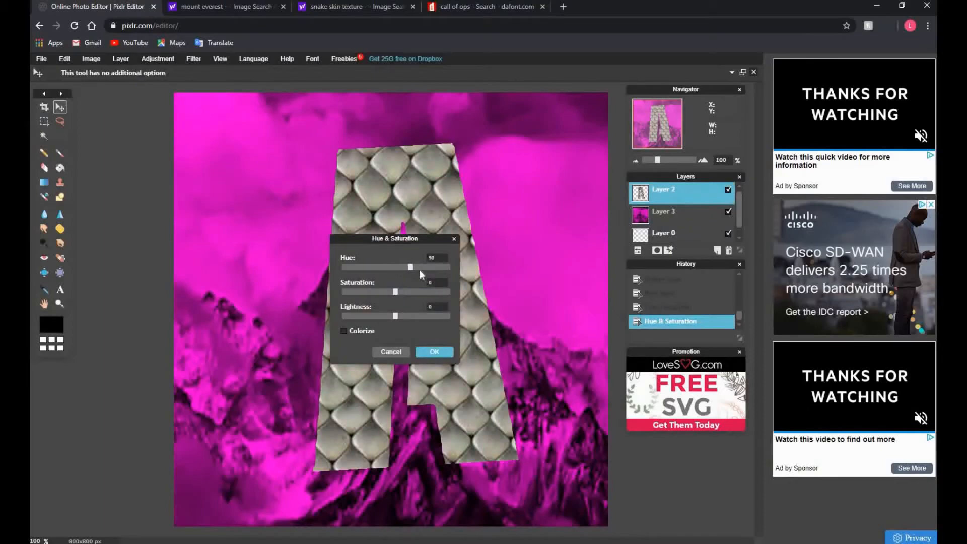
{"action": "left_click", "coordinate": [362, 328]}
{"action": "left_click_drag", "start_coordinate": [406, 264], "coordinate": [429, 264]}
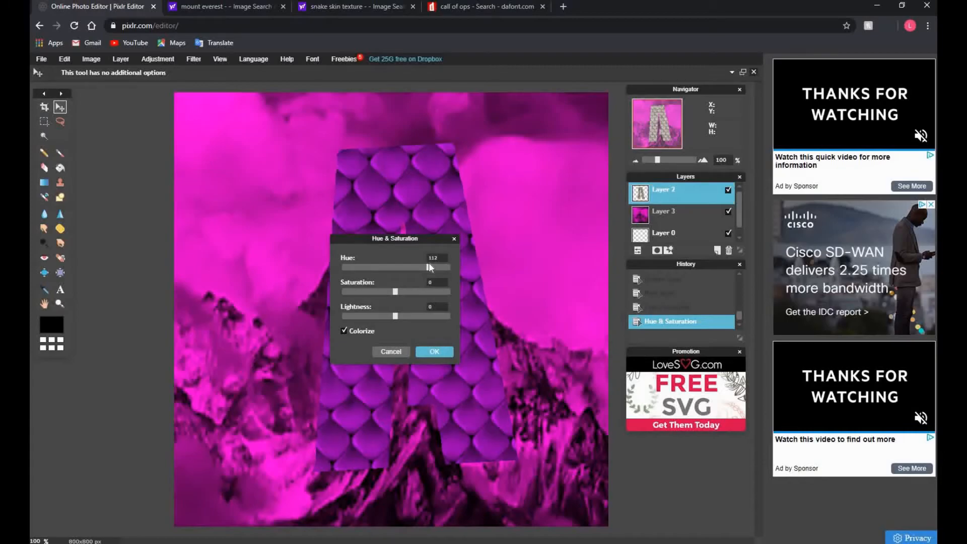
{"action": "type", "text": "5"}
{"action": "left_click_drag", "start_coordinate": [399, 289], "coordinate": [421, 285]}
{"action": "mouse_move", "coordinate": [395, 316]}
{"action": "left_mouse_down"}
{"action": "mouse_move", "coordinate": [386, 316]}
{"action": "mouse_move", "coordinate": [413, 320]}
{"action": "mouse_move", "coordinate": [397, 323]}
{"action": "left_mouse_up"}
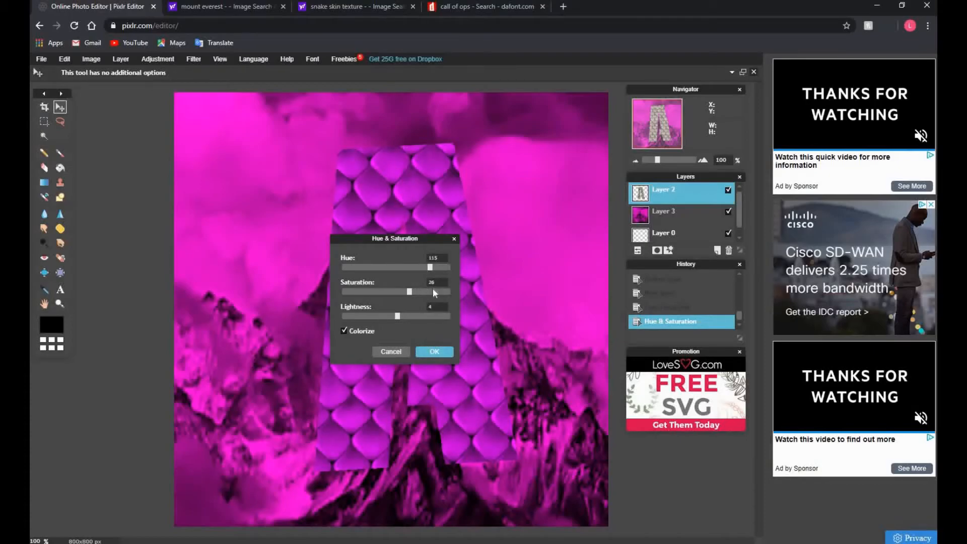
{"action": "key", "text": "BackSpace"}
{"action": "type", "text": "5"}
{"action": "left_click", "coordinate": [438, 352]}
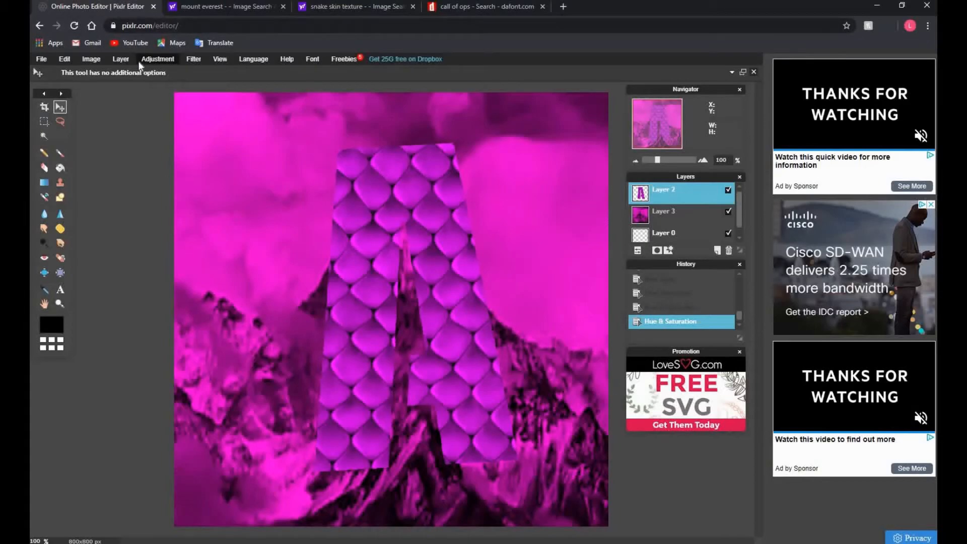
Add a new layer on top and draw filled black rectangles about 30 px thick along all four canvas edges as a border
{"action": "left_click", "coordinate": [120, 58]}
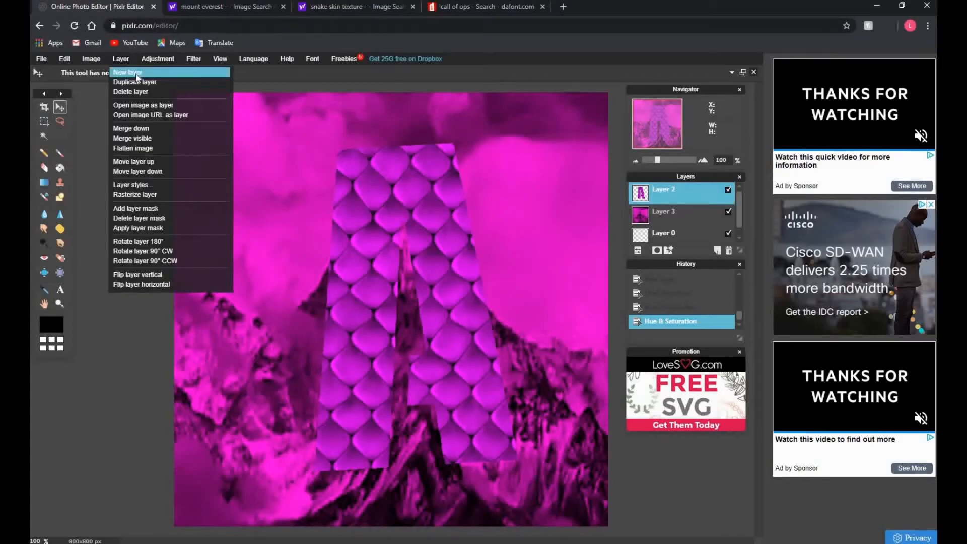
{"action": "left_click", "coordinate": [136, 75]}
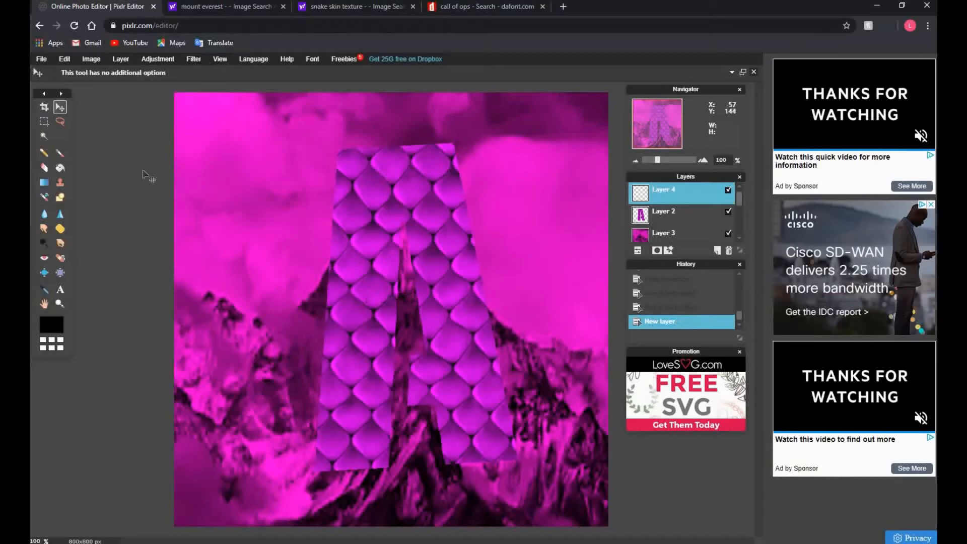
{"action": "left_click", "coordinate": [60, 197]}
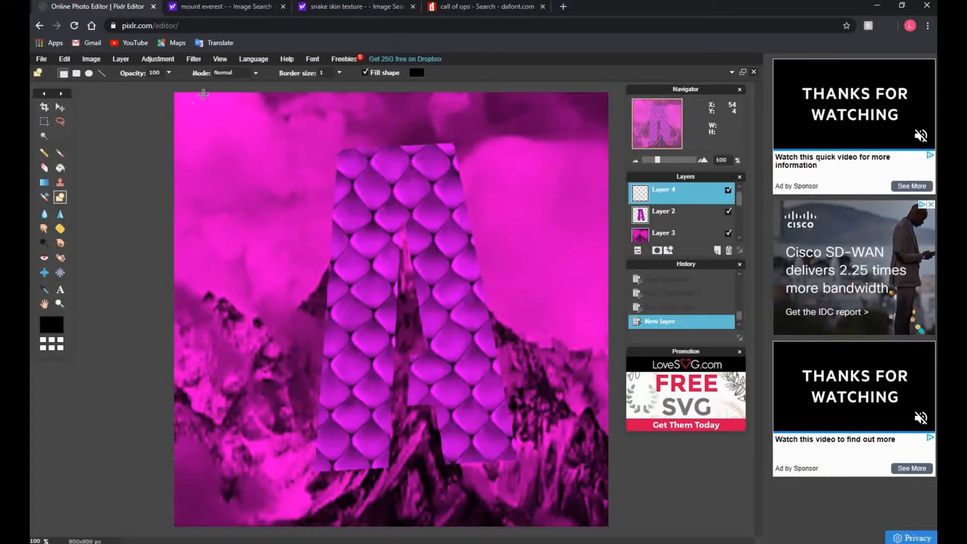
{"action": "left_click_drag", "start_coordinate": [192, 93], "coordinate": [124, 531]}
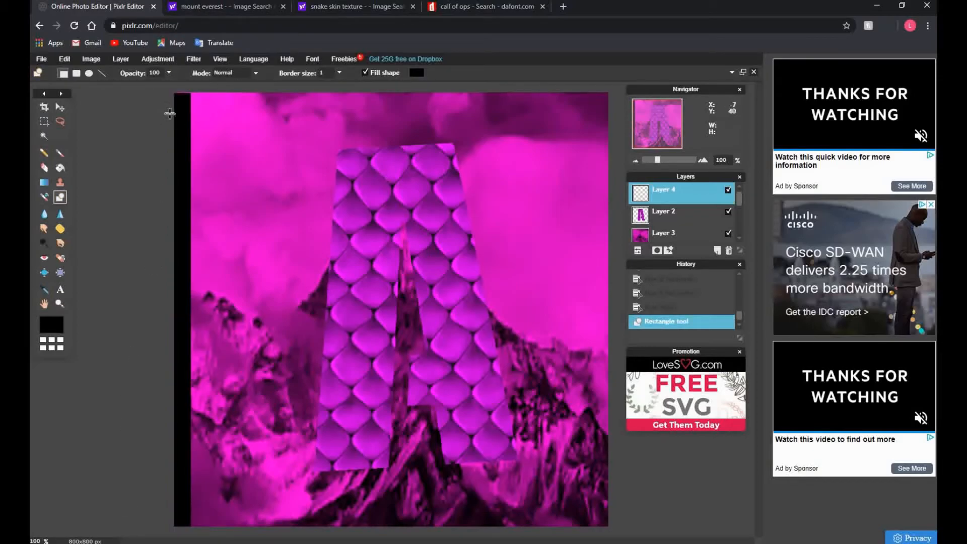
{"action": "left_click_drag", "start_coordinate": [173, 110], "coordinate": [620, 88]}
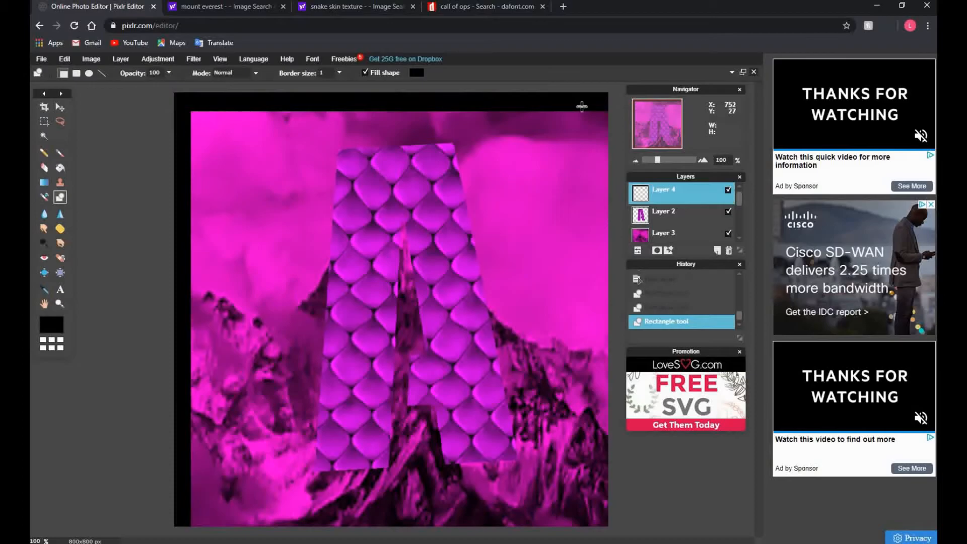
{"action": "left_click_drag", "start_coordinate": [587, 108], "coordinate": [695, 526]}
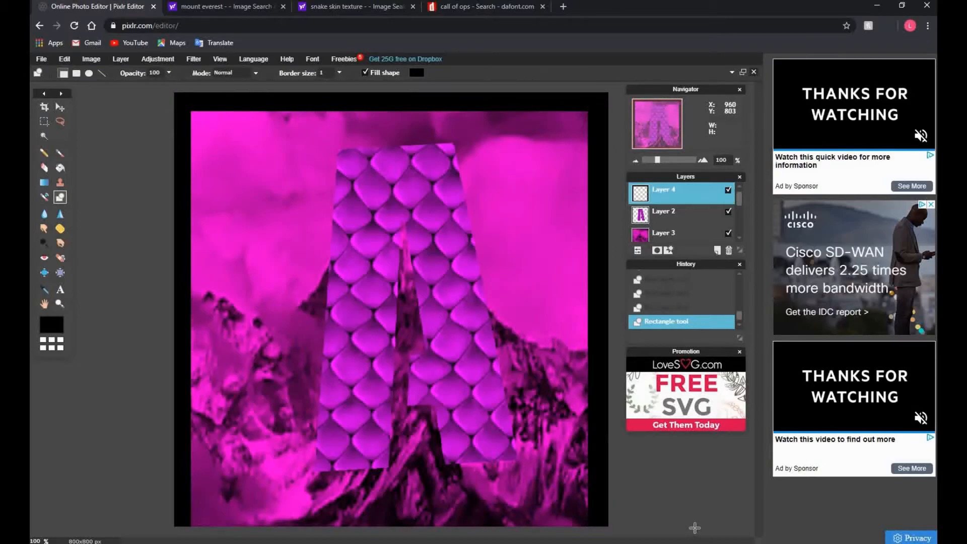
{"action": "left_click_drag", "start_coordinate": [592, 512], "coordinate": [175, 529]}
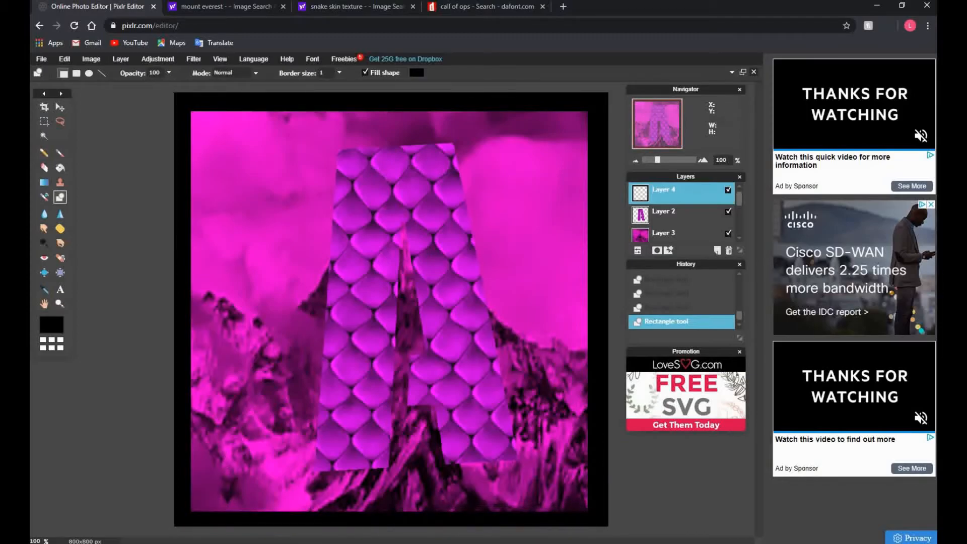
Soften the black border layer with a Gaussian blur of amount 75
{"action": "left_click", "coordinate": [184, 59]}
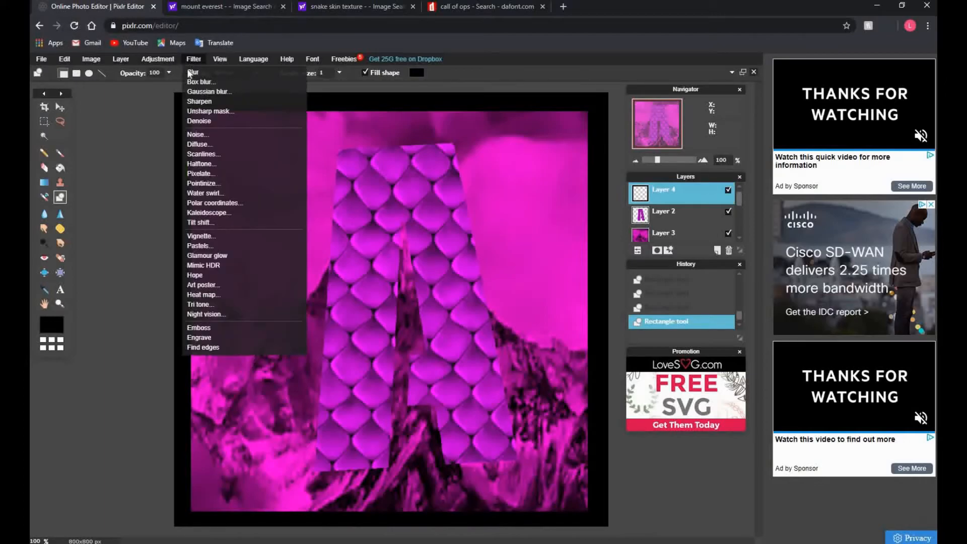
{"action": "left_click", "coordinate": [207, 91]}
{"action": "left_click", "coordinate": [384, 267]}
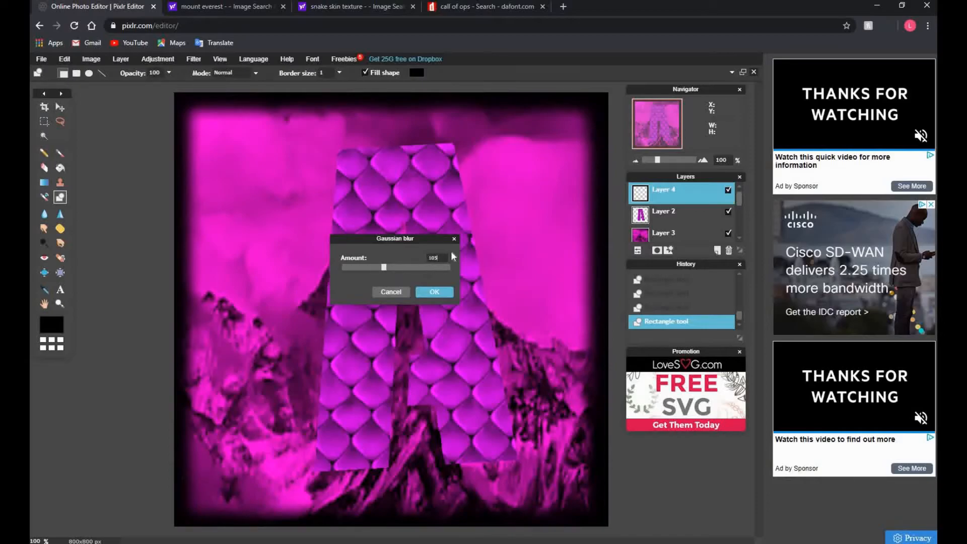
{"action": "key", "text": "BackSpace"}
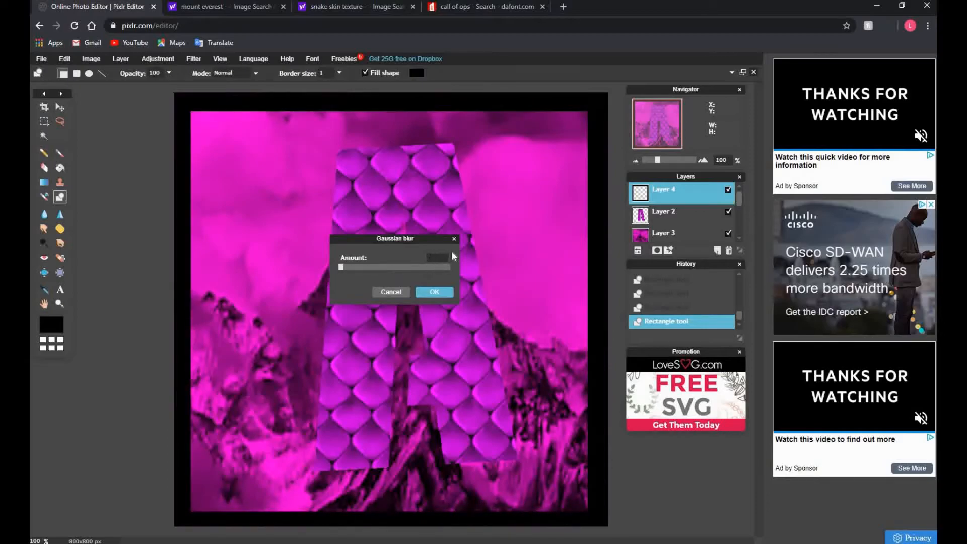
{"action": "type", "text": "75"}
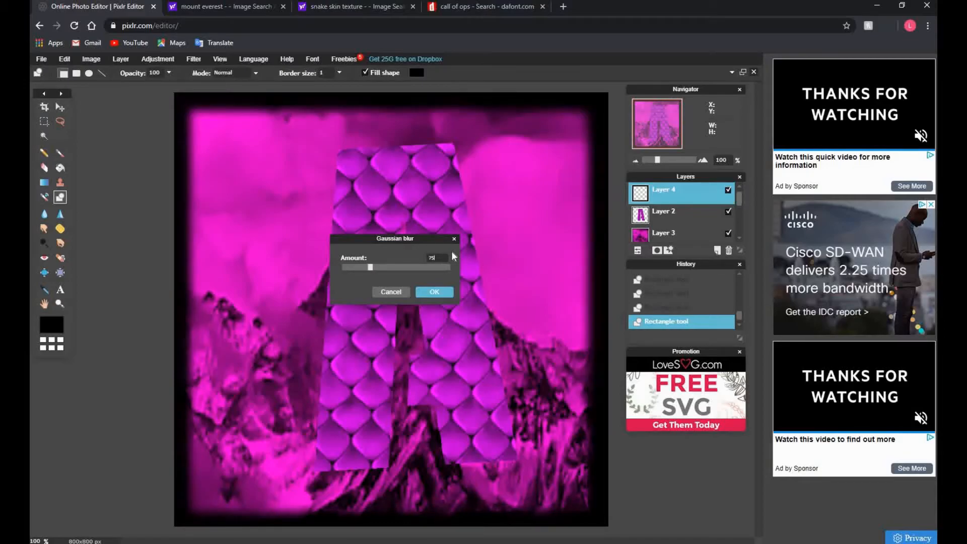
{"action": "left_click", "coordinate": [434, 292]}
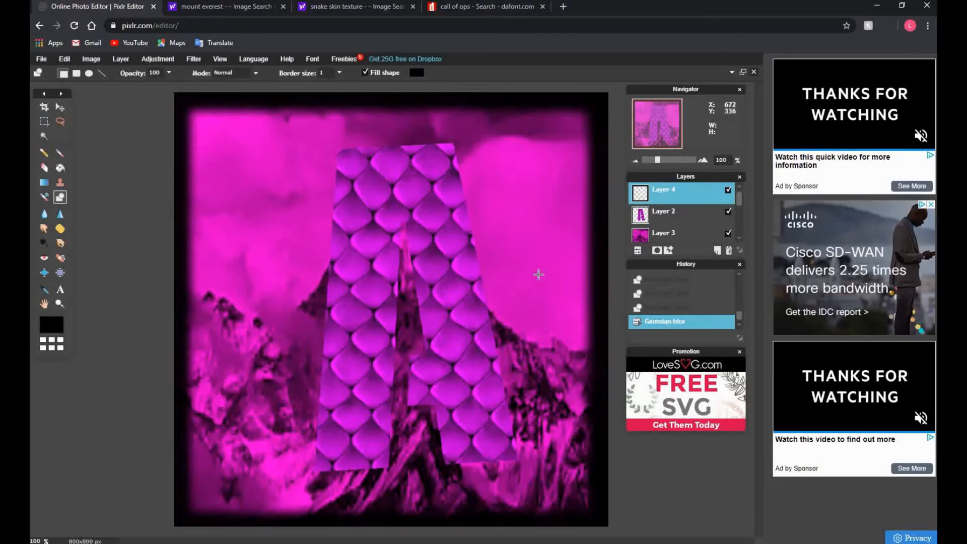
Save the image to the USB drive as a JPEG named "yt logo v2" with quality 100
{"action": "left_click", "coordinate": [45, 58]}
{"action": "mouse_move", "coordinate": [65, 59]}
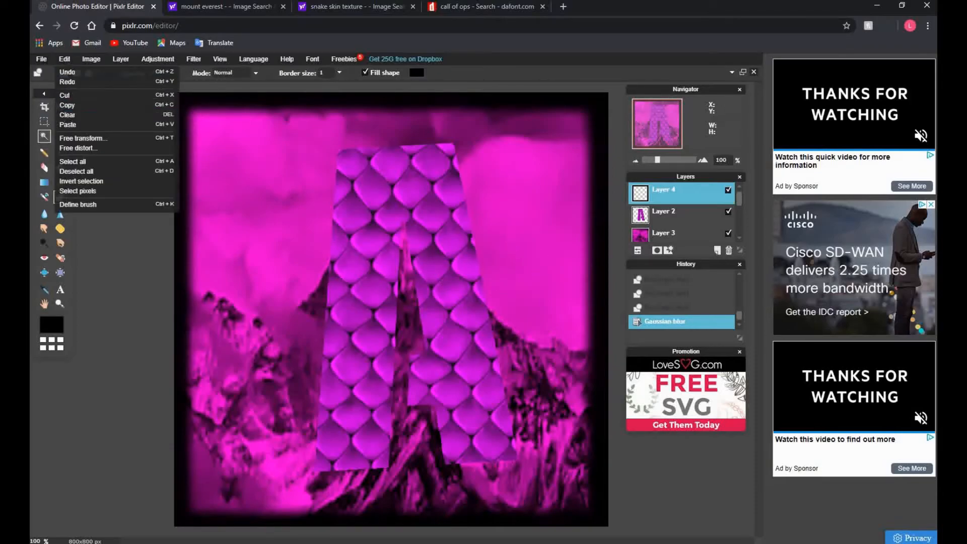
{"action": "left_click", "coordinate": [70, 104]}
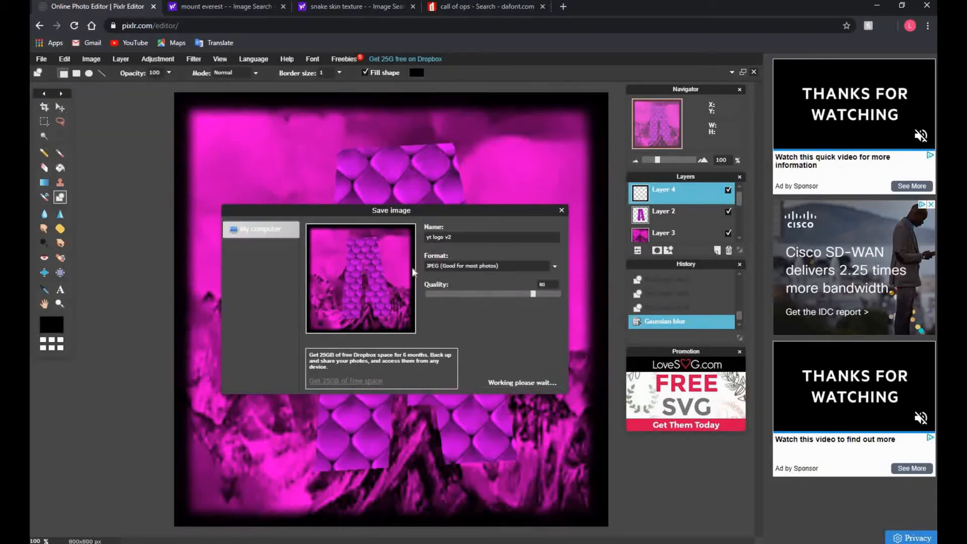
{"action": "left_click_drag", "start_coordinate": [534, 295], "coordinate": [560, 294]}
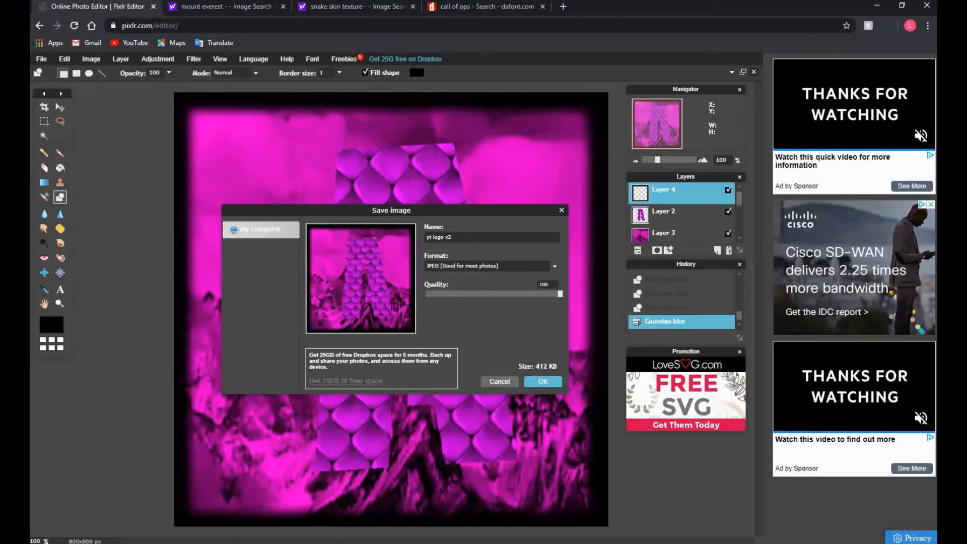
{"action": "left_click", "coordinate": [544, 382]}
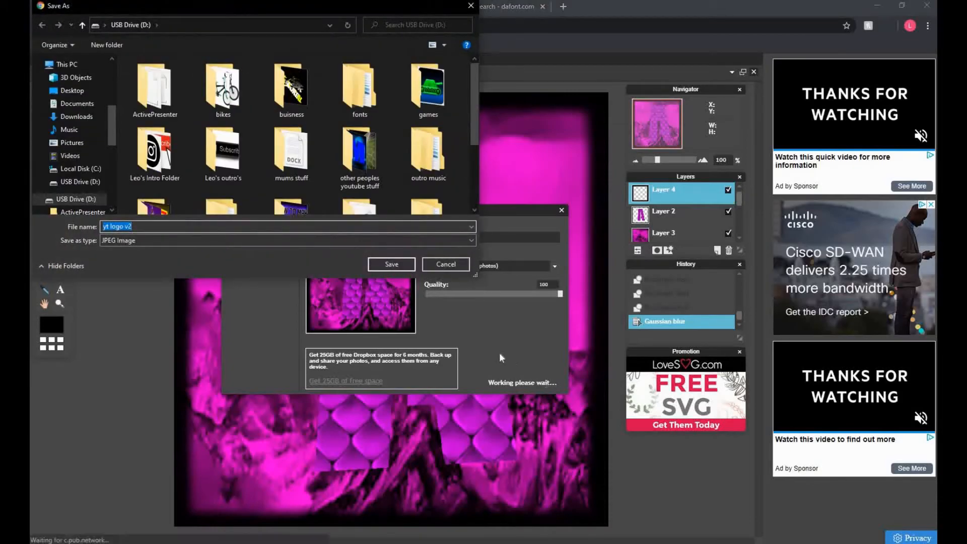
{"action": "left_click", "coordinate": [401, 264]}
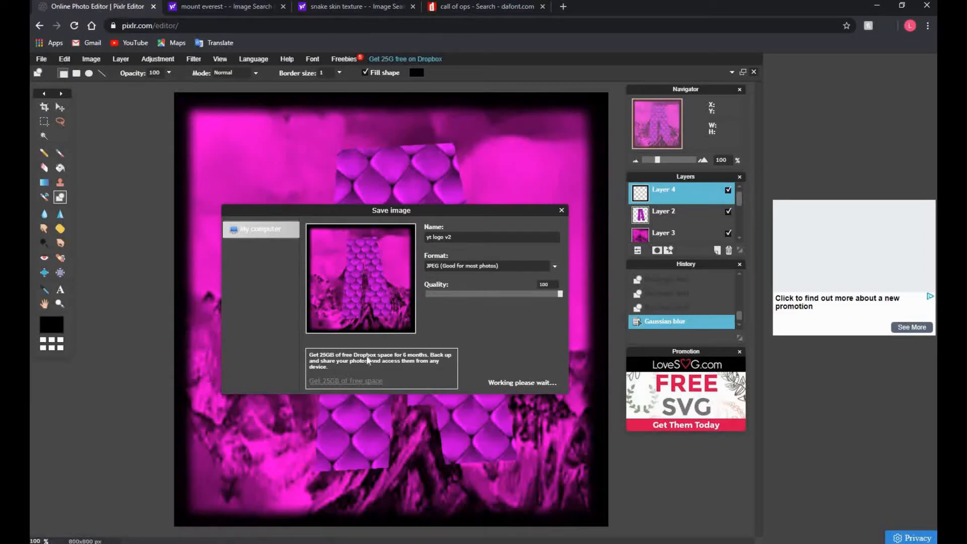